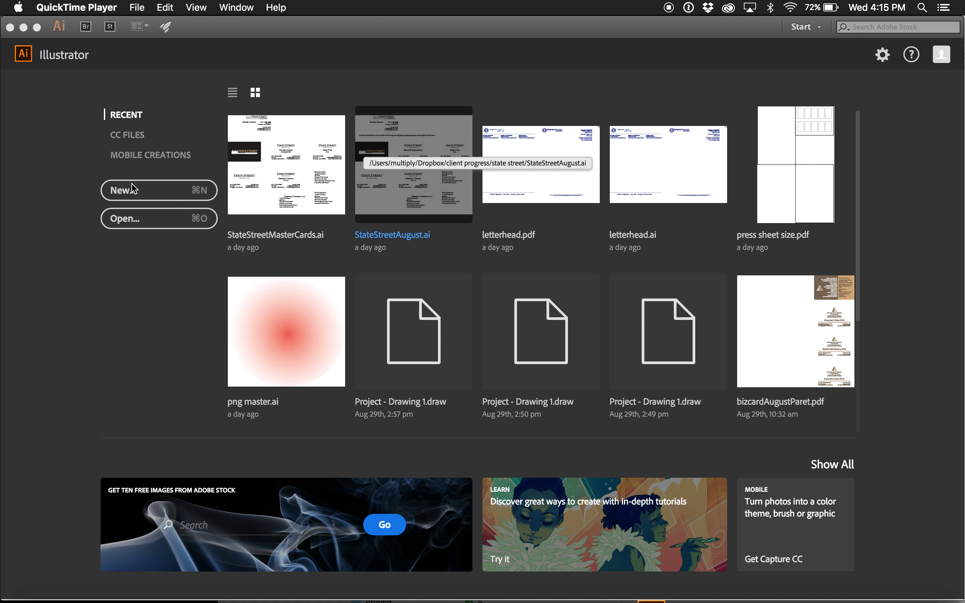
Create a new Letter-size landscape document with CMYK color mode and 300 ppi raster effects.
{"action": "left_click", "coordinate": [132, 189]}
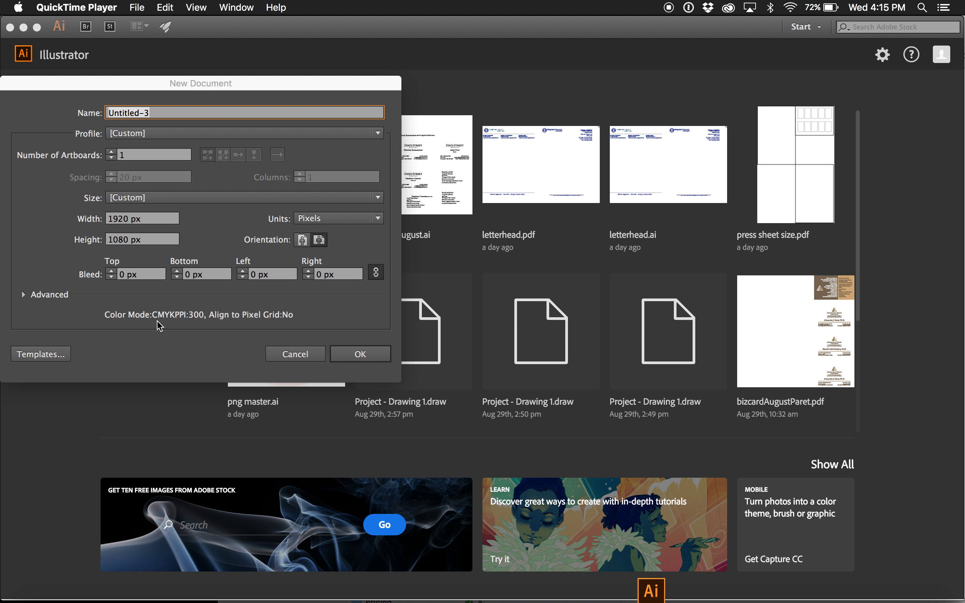
{"action": "left_click", "coordinate": [152, 200]}
{"action": "left_click", "coordinate": [154, 201]}
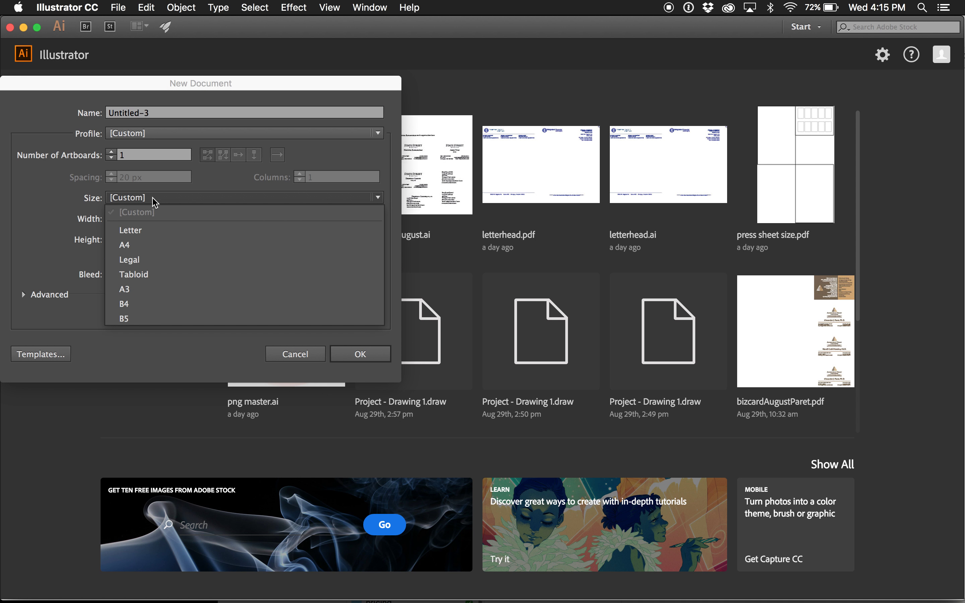
{"action": "left_click", "coordinate": [158, 231]}
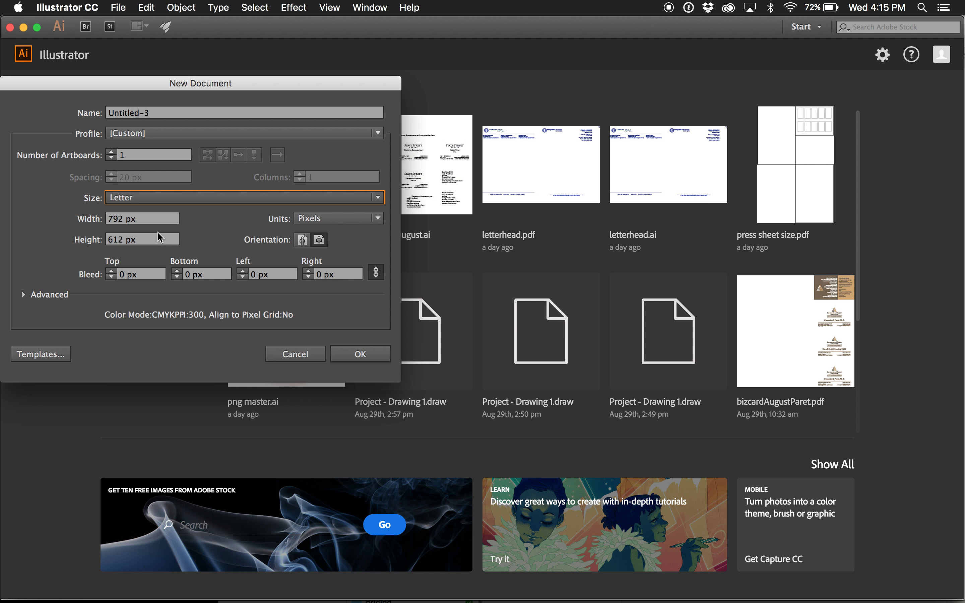
{"action": "left_click", "coordinate": [24, 295]}
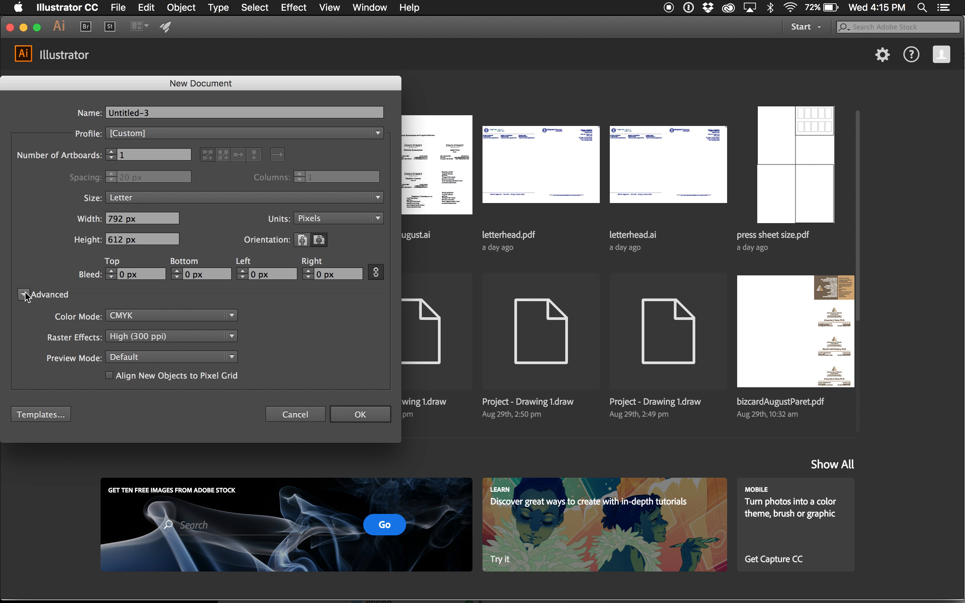
{"action": "left_click", "coordinate": [164, 315]}
{"action": "left_click", "coordinate": [165, 331]}
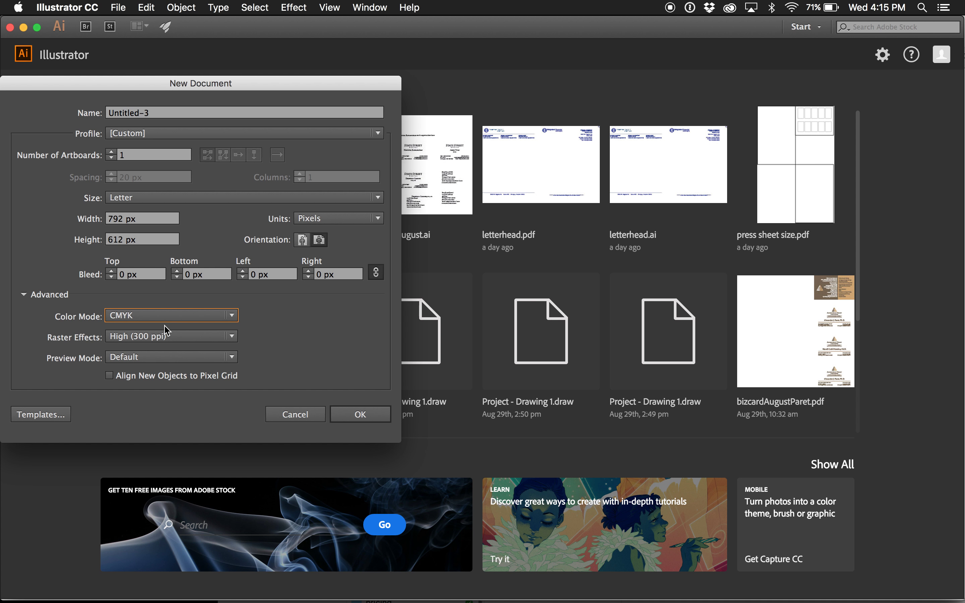
{"action": "left_click", "coordinate": [361, 414]}
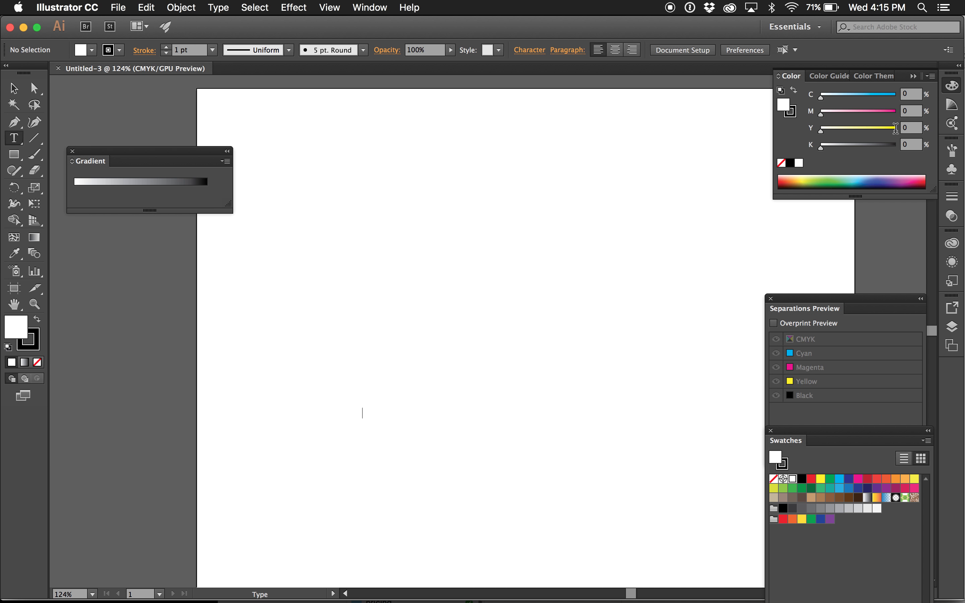
Draw a black square about 222 px wide on the upper left of the artboard and round its corners to about 57 px.
{"action": "left_click", "coordinate": [362, 410]}
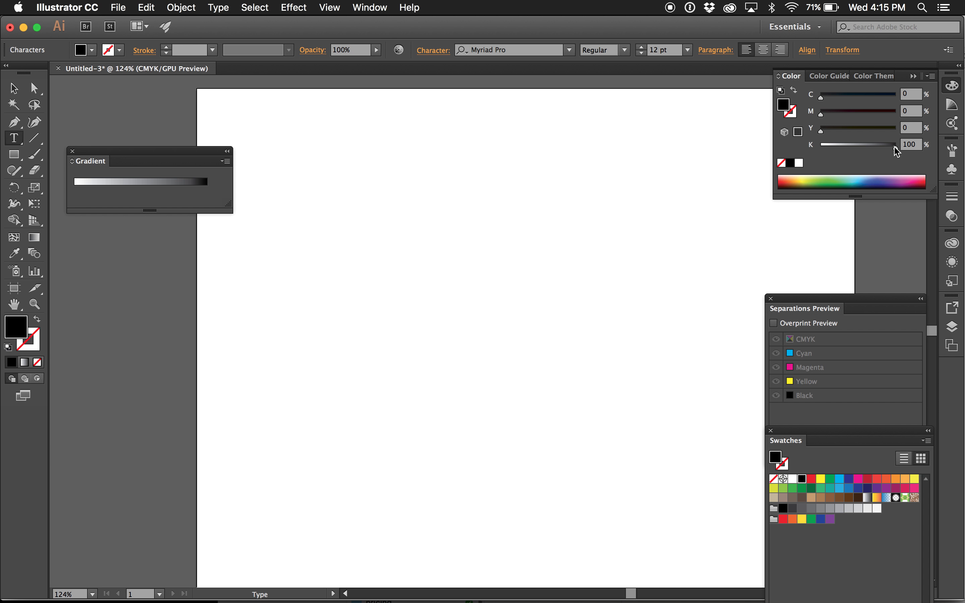
{"action": "left_click_drag", "start_coordinate": [896, 151], "coordinate": [819, 148]}
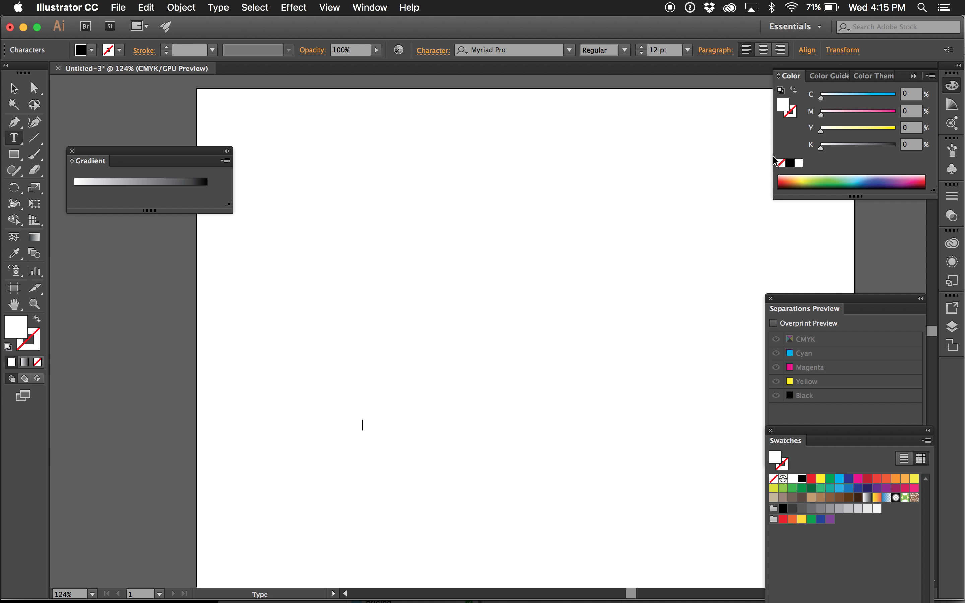
{"action": "left_click", "coordinate": [17, 155]}
{"action": "left_click_drag", "start_coordinate": [298, 141], "coordinate": [482, 326]}
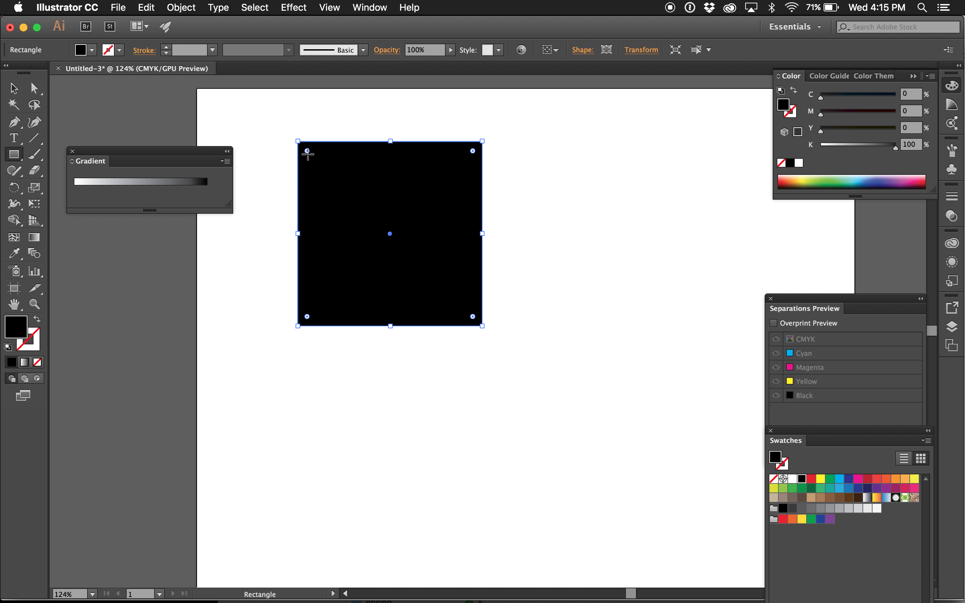
{"action": "left_click_drag", "start_coordinate": [307, 151], "coordinate": [345, 189]}
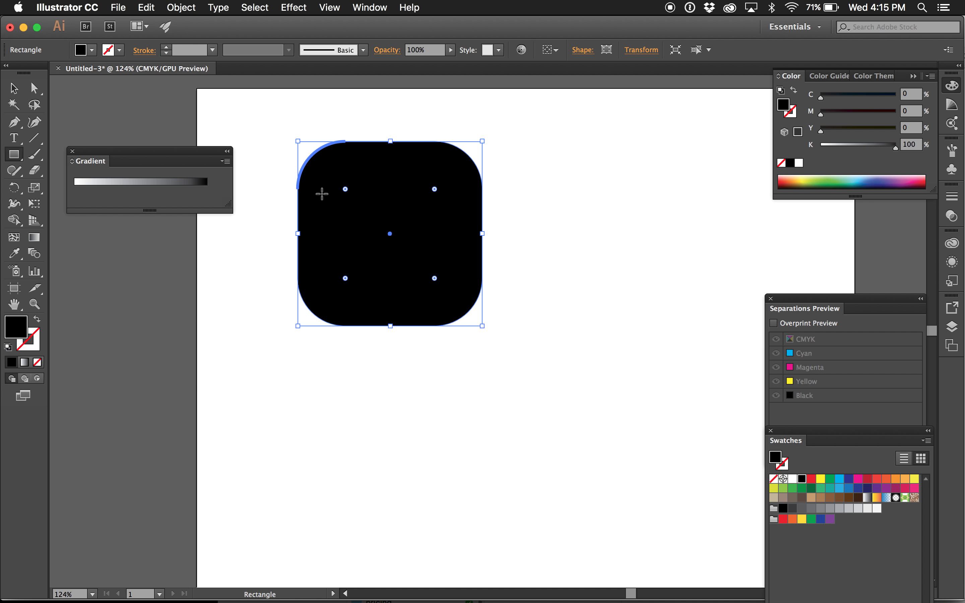
Draw a tilted hexagon to the right of the rounded square and fill it with dark green (C 90, M 30, Y 95, K 30).
{"action": "left_click_drag", "start_coordinate": [15, 158], "coordinate": [74, 204]}
{"action": "left_click_drag", "start_coordinate": [611, 288], "coordinate": [514, 313]}
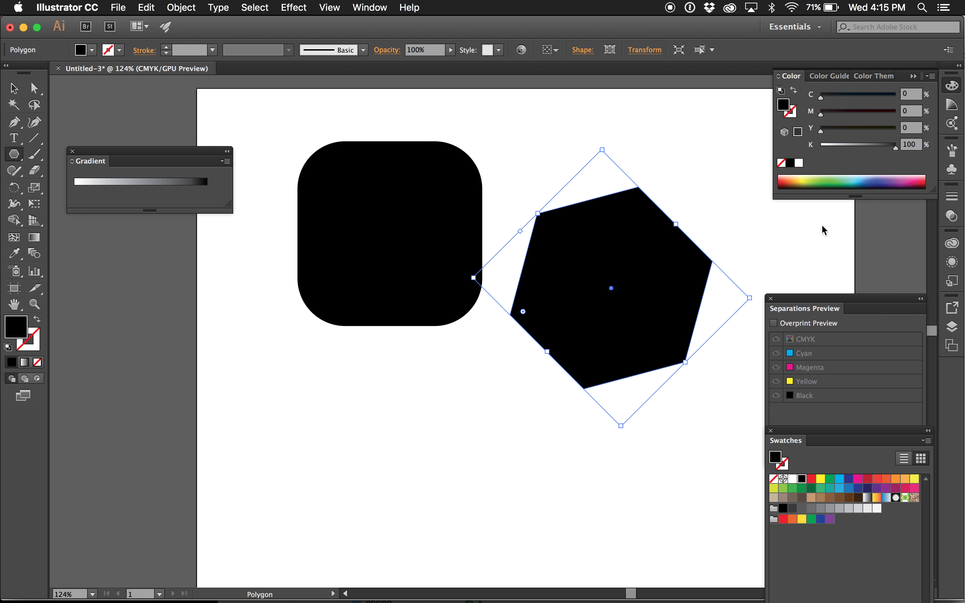
{"action": "left_click", "coordinate": [810, 490]}
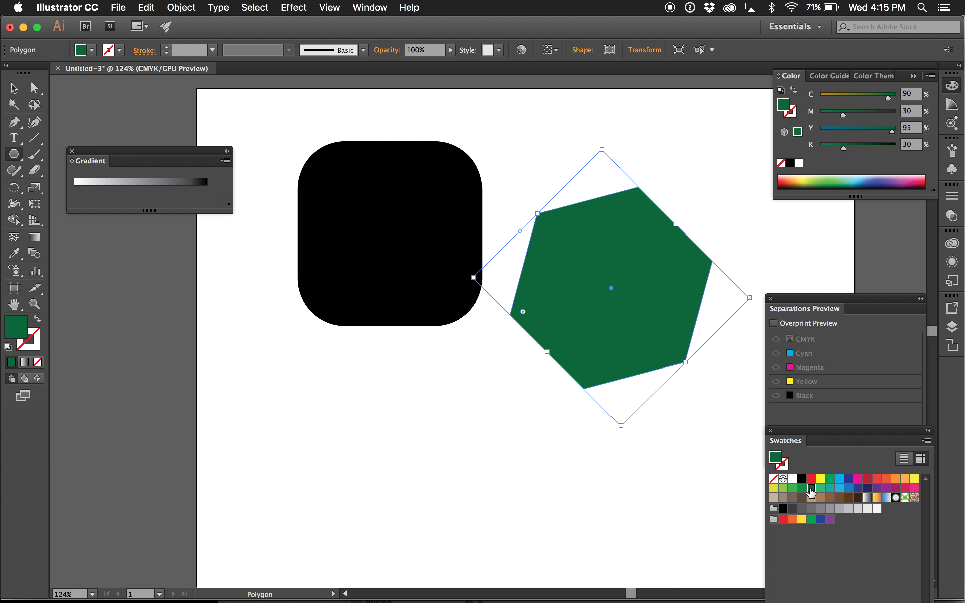
Fill the rounded square with the orange-red swatch (C 0, M 80, Y 95, K 0) and deselect it.
{"action": "left_click", "coordinate": [16, 89]}
{"action": "left_click", "coordinate": [437, 252]}
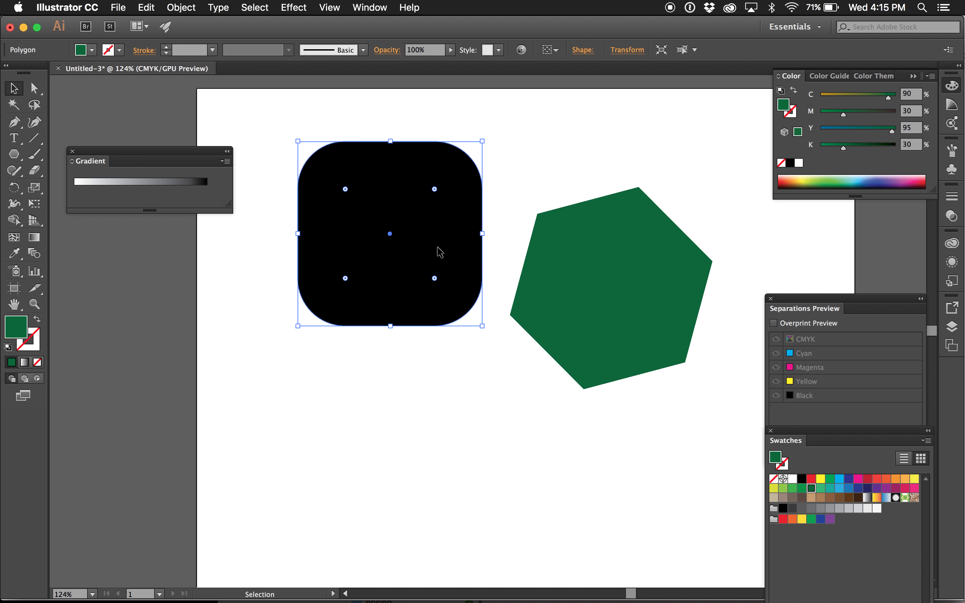
{"action": "left_click", "coordinate": [883, 480]}
{"action": "left_click", "coordinate": [336, 422]}
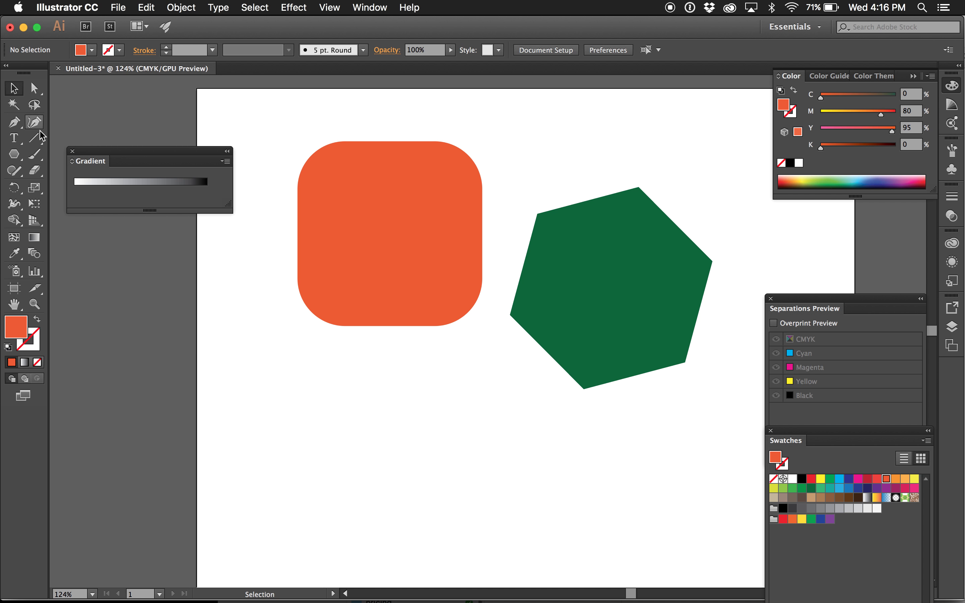
Add the area text "additional elements" below the rounded square, sized 72 pt and colored pure yellow.
{"action": "left_click", "coordinate": [16, 138]}
{"action": "left_click_drag", "start_coordinate": [255, 352], "coordinate": [598, 476]}
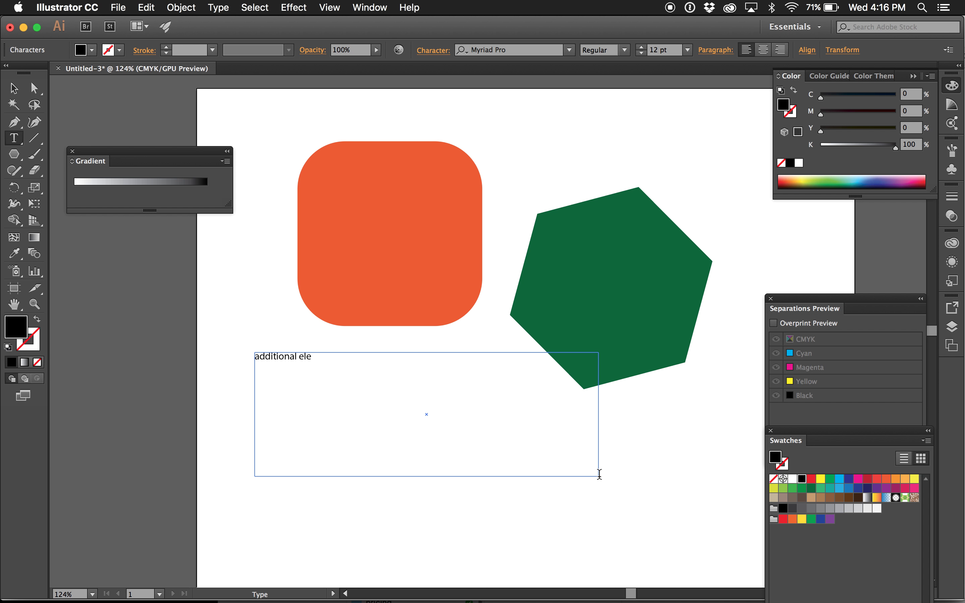
{"action": "left_click_drag", "start_coordinate": [341, 353], "coordinate": [221, 353]}
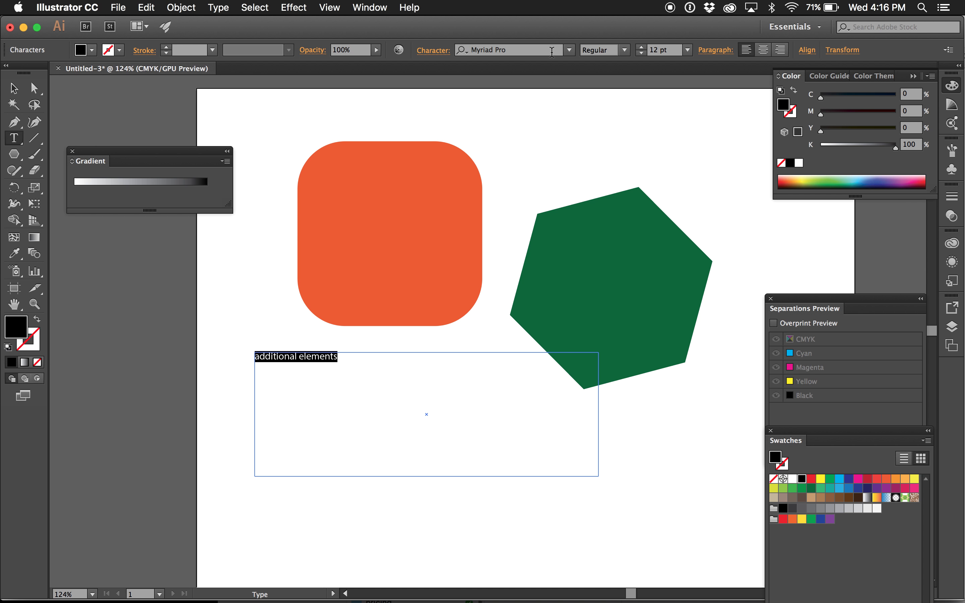
{"action": "left_click", "coordinate": [688, 49]}
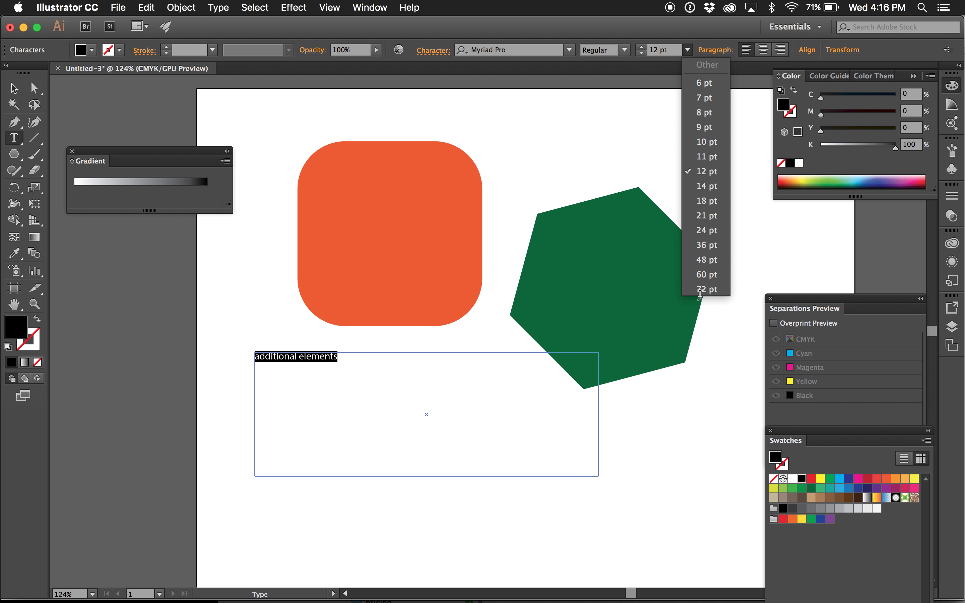
{"action": "left_click", "coordinate": [700, 291]}
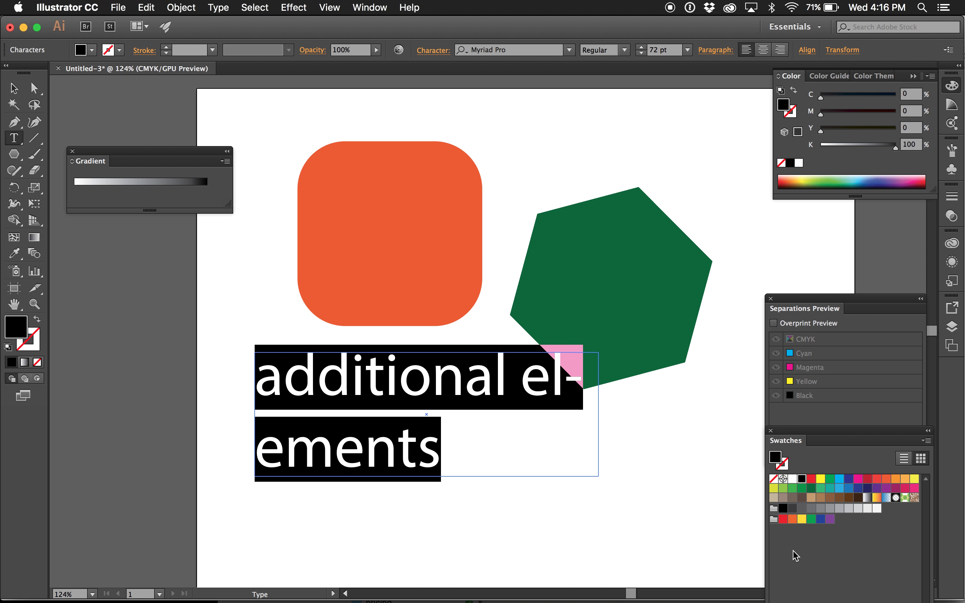
{"action": "left_click", "coordinate": [820, 478]}
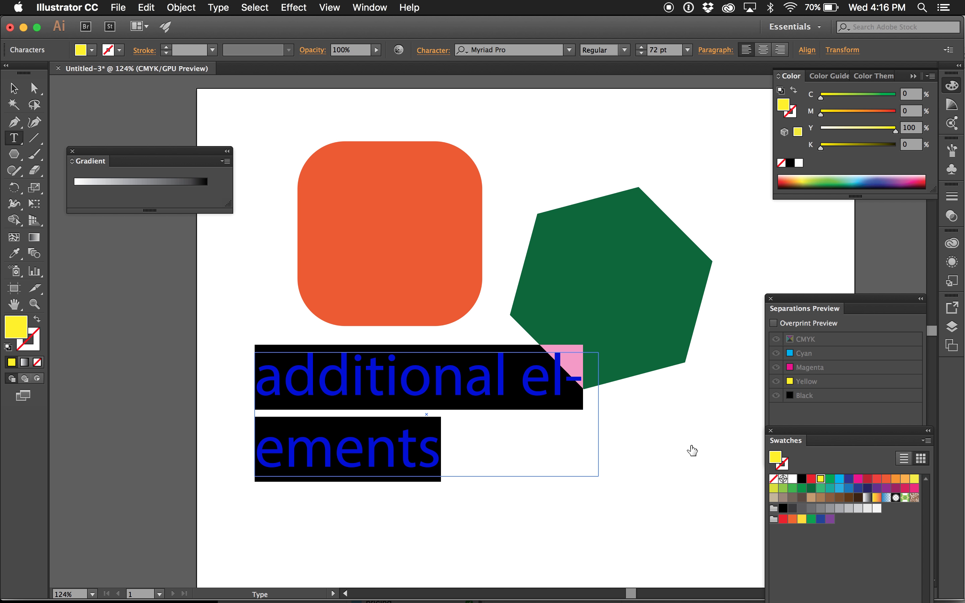
Widen the text frame until the text fits on one line, and move it up slightly to overlap the hexagon more.
{"action": "left_click", "coordinate": [13, 88]}
{"action": "left_click_drag", "start_coordinate": [594, 474], "coordinate": [757, 484]}
{"action": "left_click", "coordinate": [554, 516]}
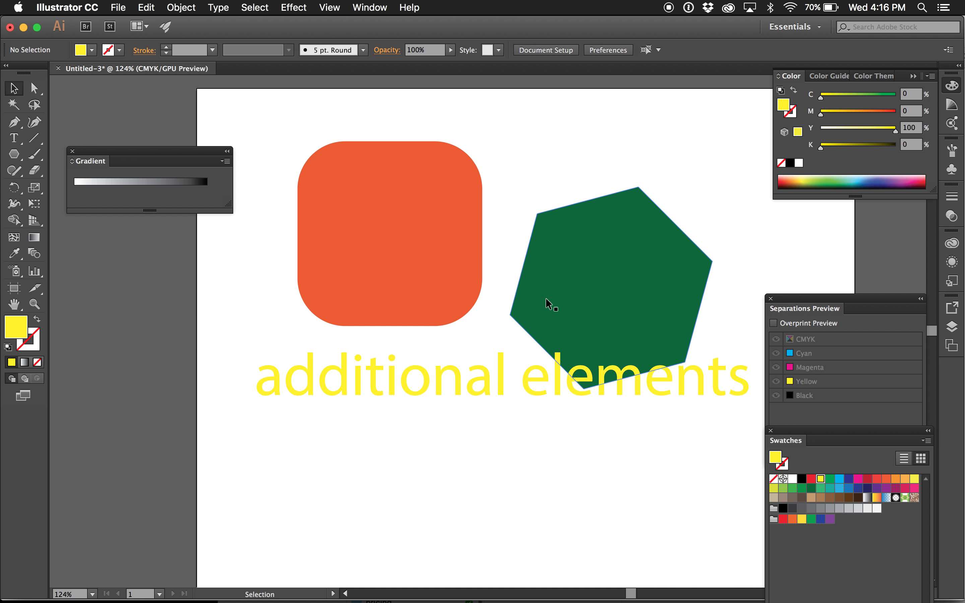
{"action": "left_click_drag", "start_coordinate": [503, 380], "coordinate": [502, 360]}
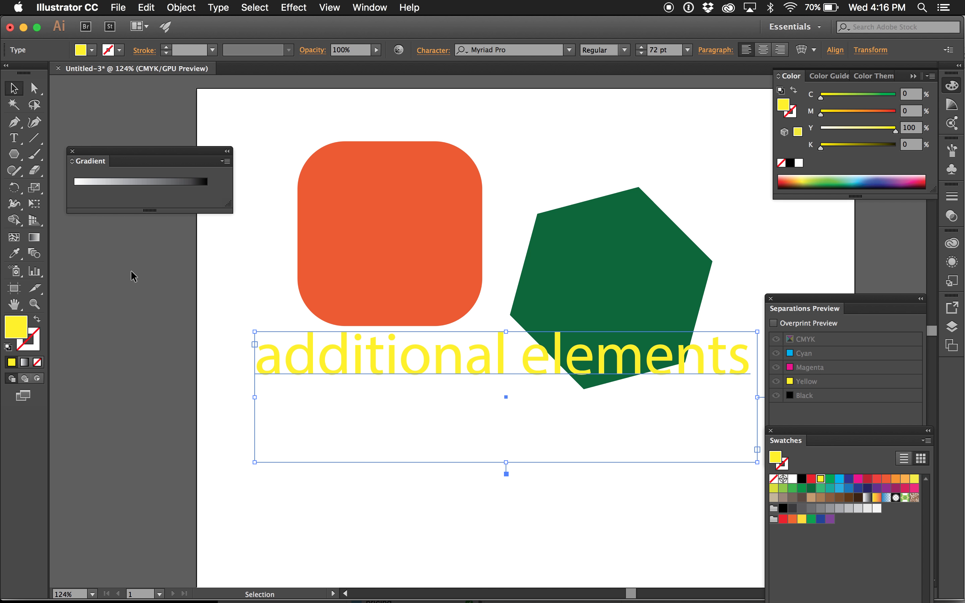
Draw a tall rectangle about 357 by 526 px over the artwork, fill it with black and send it to the back.
{"action": "left_click", "coordinate": [17, 157]}
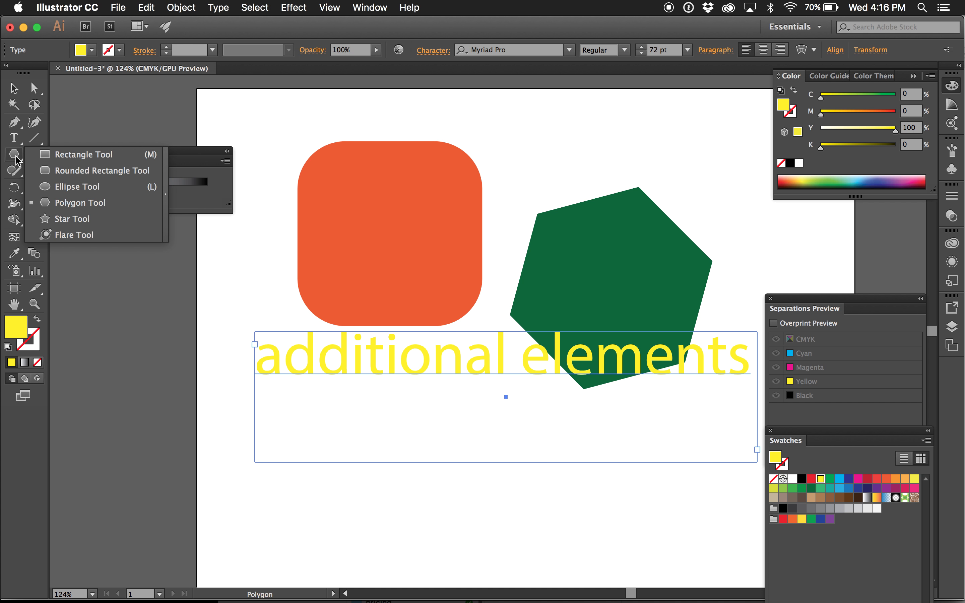
{"action": "left_click", "coordinate": [76, 154]}
{"action": "left_click_drag", "start_coordinate": [293, 104], "coordinate": [592, 541]}
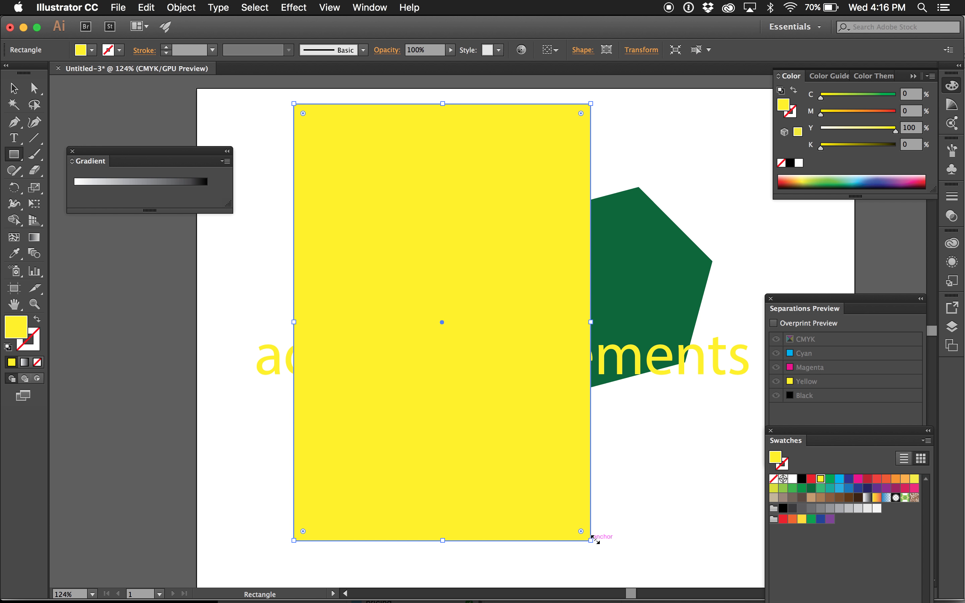
{"action": "left_click", "coordinate": [789, 164]}
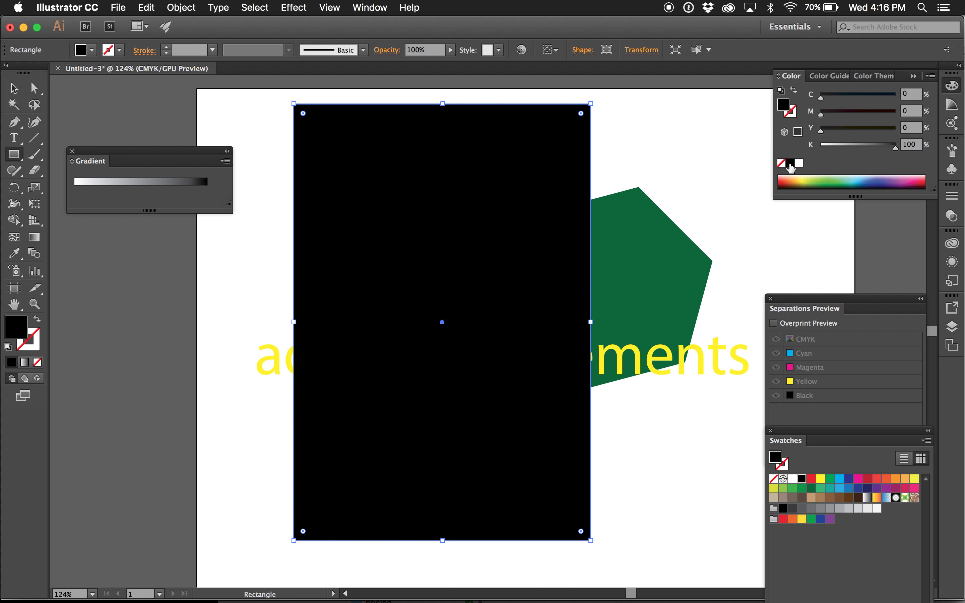
{"action": "key", "text": "super+shift+bracketleft"}
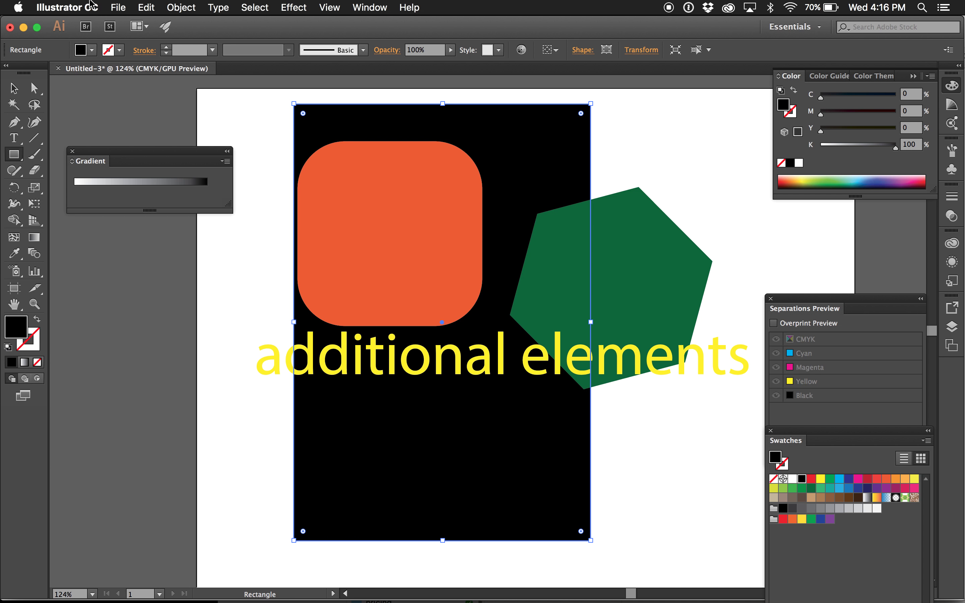
Shift both side edges of the black rectangle to the right so it frames the hexagon, about 365 px wide.
{"action": "left_click", "coordinate": [13, 87]}
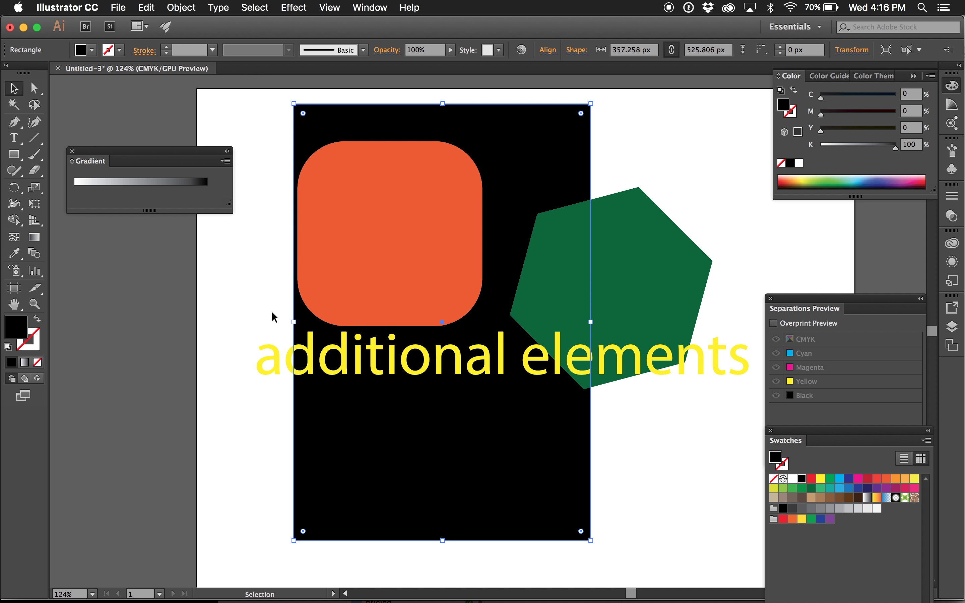
{"action": "left_click_drag", "start_coordinate": [294, 322], "coordinate": [467, 337]}
{"action": "left_click_drag", "start_coordinate": [591, 322], "coordinate": [769, 346]}
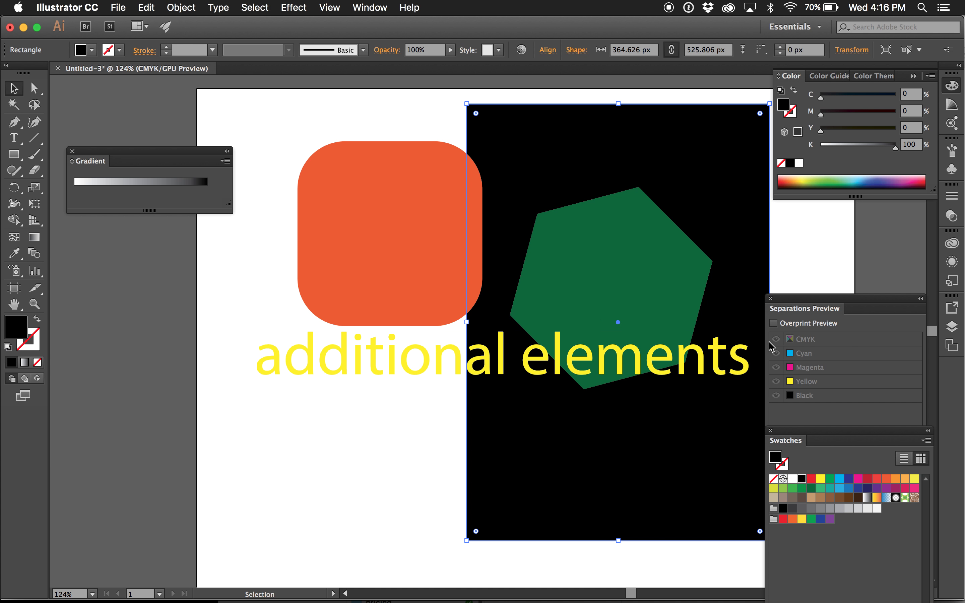
Recolor the background rectangle dark indigo (C 87.06, M 88.63, Y 47.06, K 66.67) and move the Gradient panel away from the artwork.
{"action": "scroll", "coordinate": [403, 339], "scroll_direction": "right", "scroll_amount": 5}
{"action": "scroll", "coordinate": [403, 340], "scroll_direction": "up", "scroll_amount": 2}
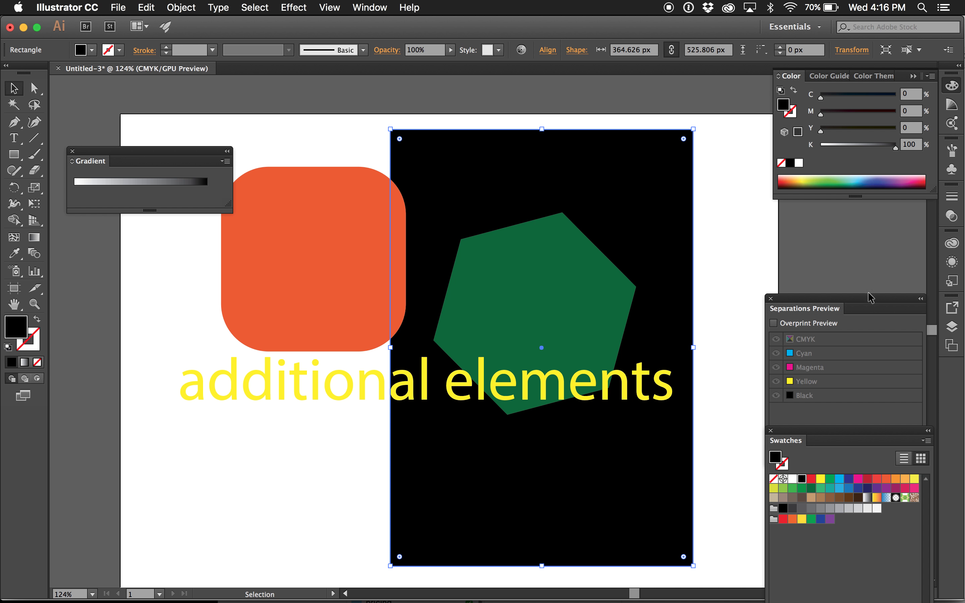
{"action": "left_click", "coordinate": [889, 184]}
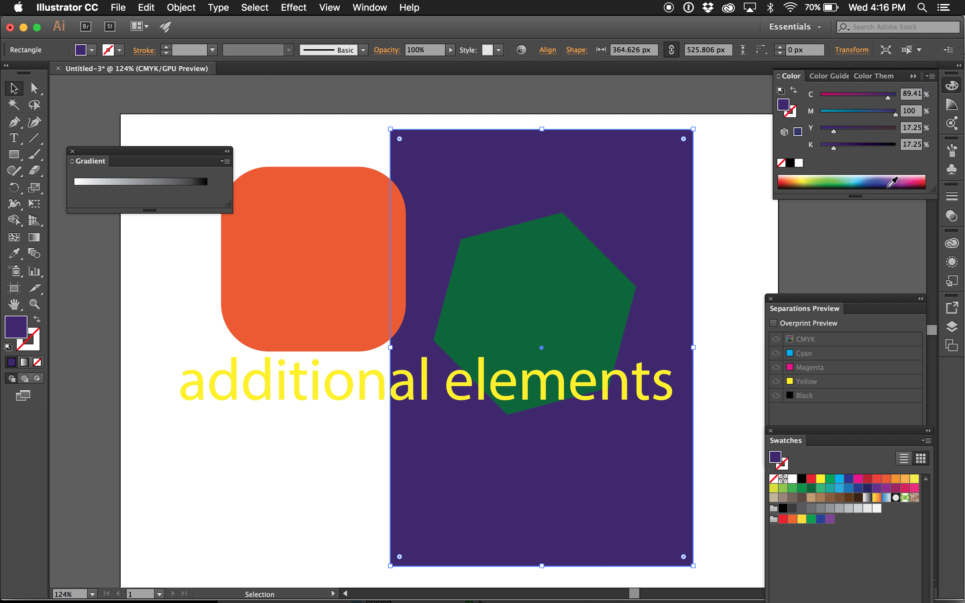
{"action": "left_click", "coordinate": [889, 184]}
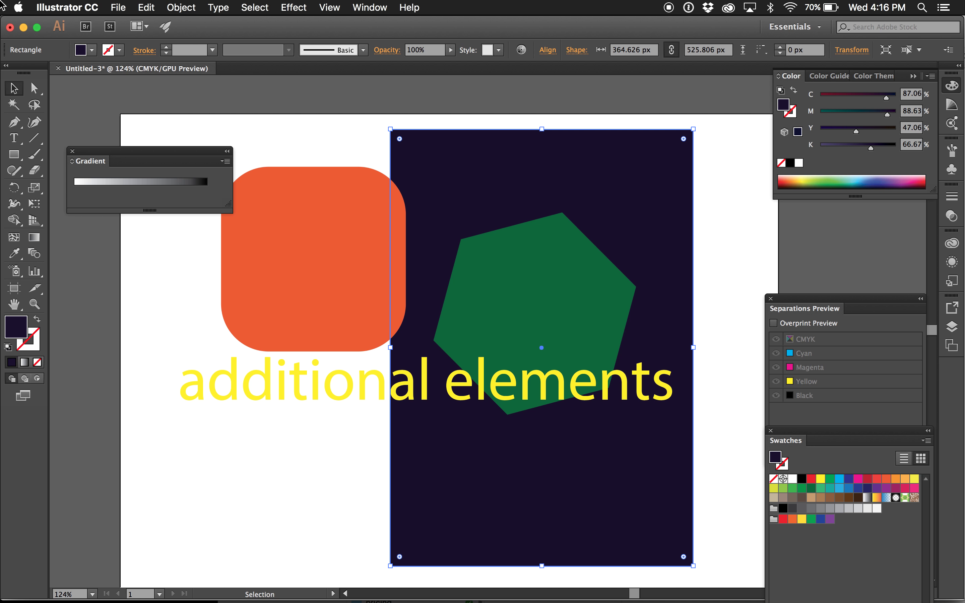
{"action": "left_click", "coordinate": [176, 132]}
{"action": "left_click_drag", "start_coordinate": [169, 156], "coordinate": [140, 111]}
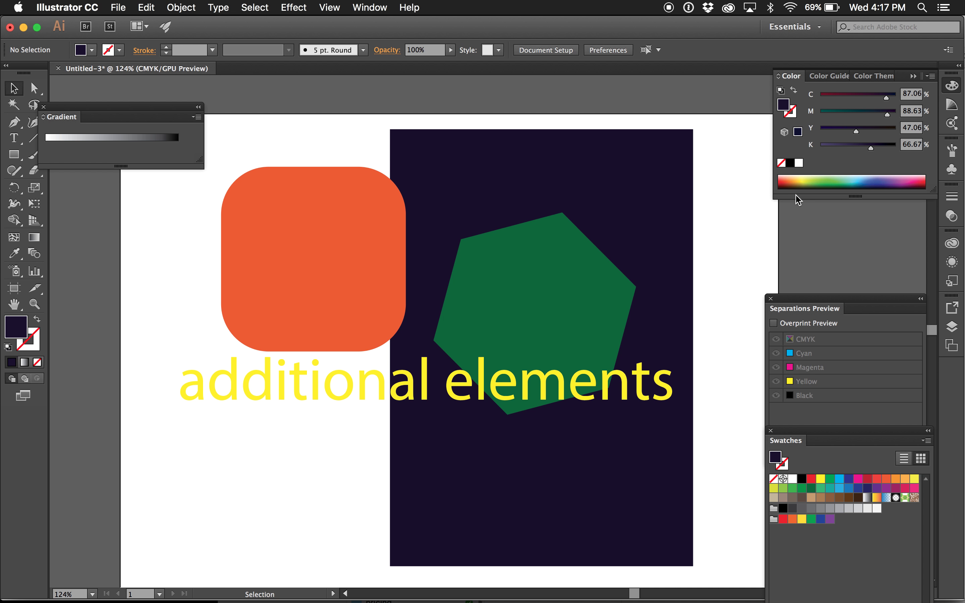
Set magenta to 0% in the rounded square's fill, and both magenta and black to 0% in the background rectangle's fill.
{"action": "left_click", "coordinate": [258, 231]}
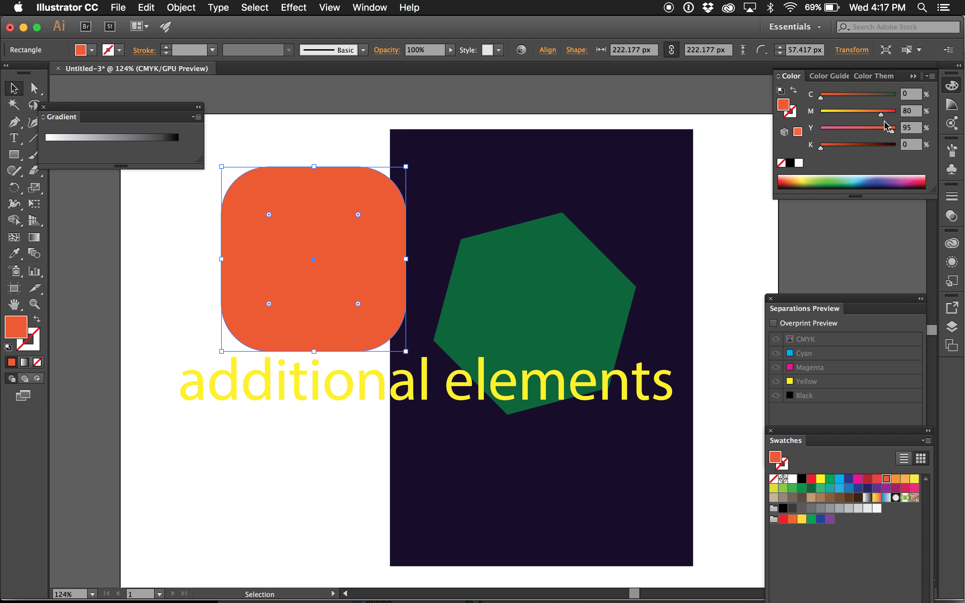
{"action": "left_click_drag", "start_coordinate": [880, 115], "coordinate": [803, 114]}
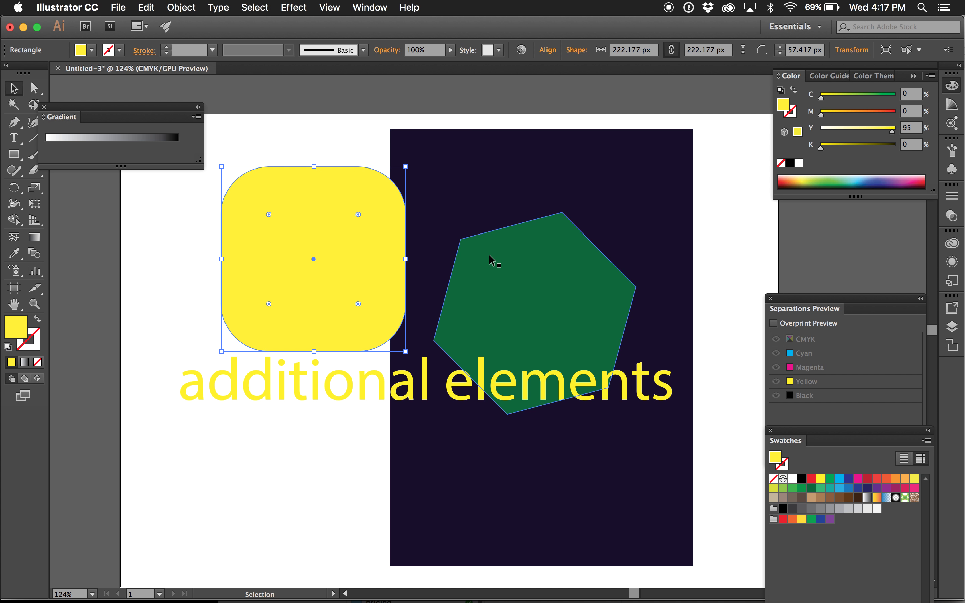
{"action": "left_click", "coordinate": [471, 205]}
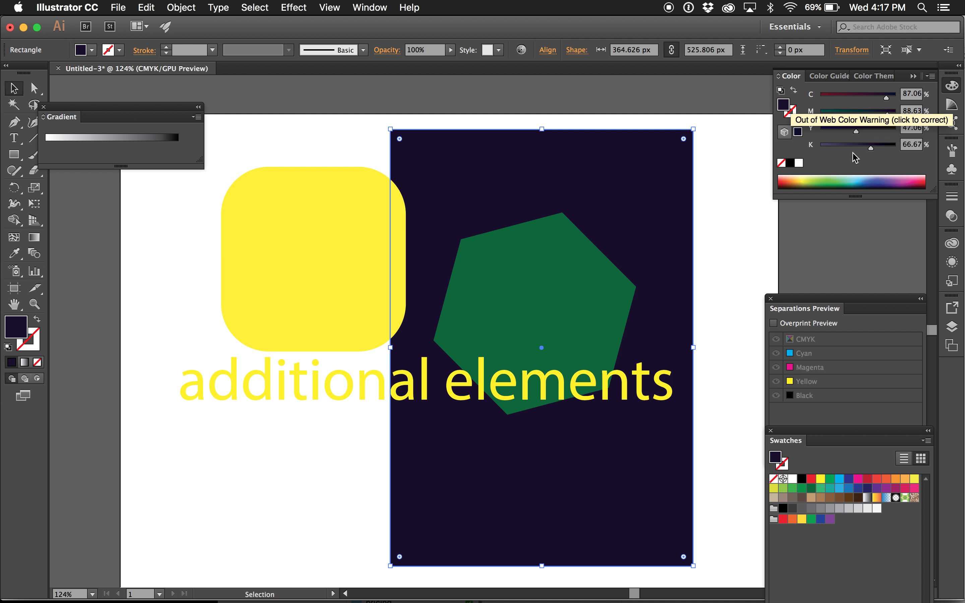
{"action": "left_click_drag", "start_coordinate": [871, 148], "coordinate": [794, 118]}
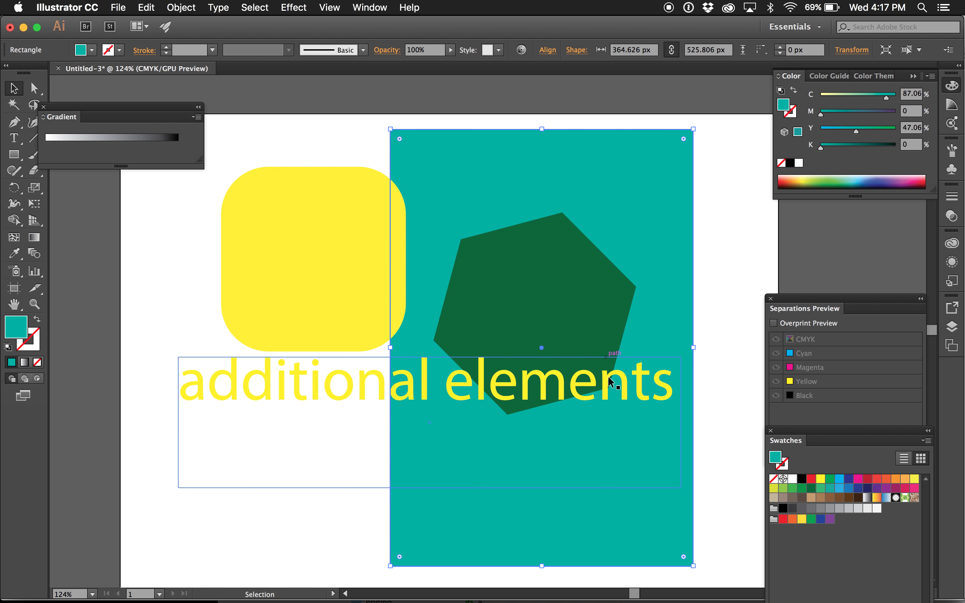
Check the text's ink mix, and set magenta and black to 0% in the hexagon's fill.
{"action": "left_click", "coordinate": [608, 388]}
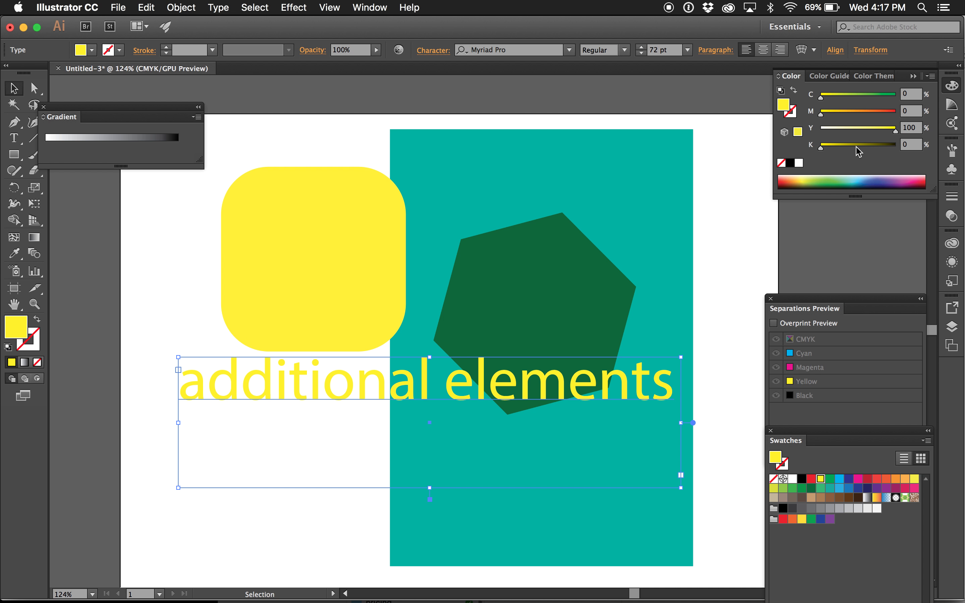
{"action": "left_click", "coordinate": [726, 258]}
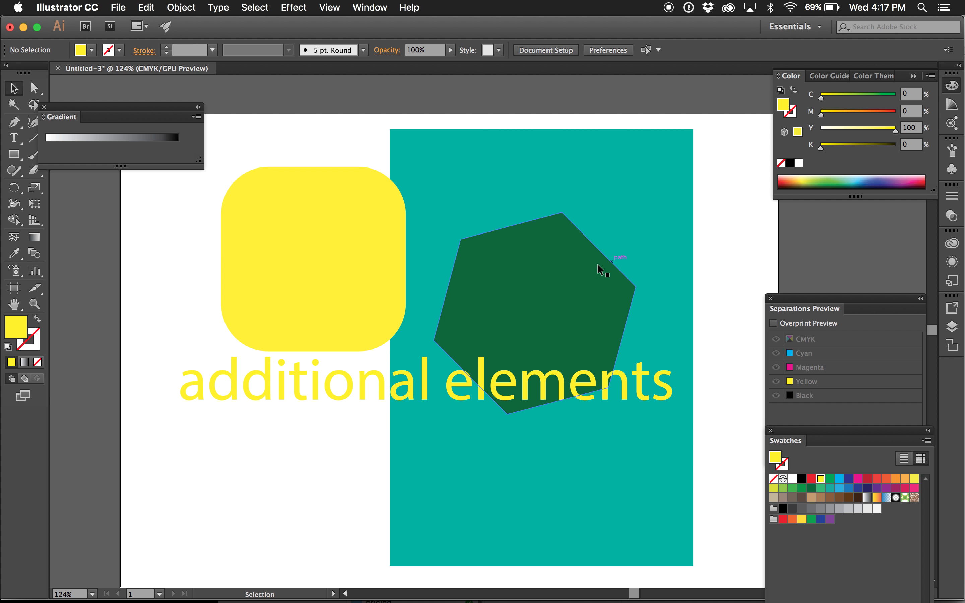
{"action": "left_click", "coordinate": [580, 267]}
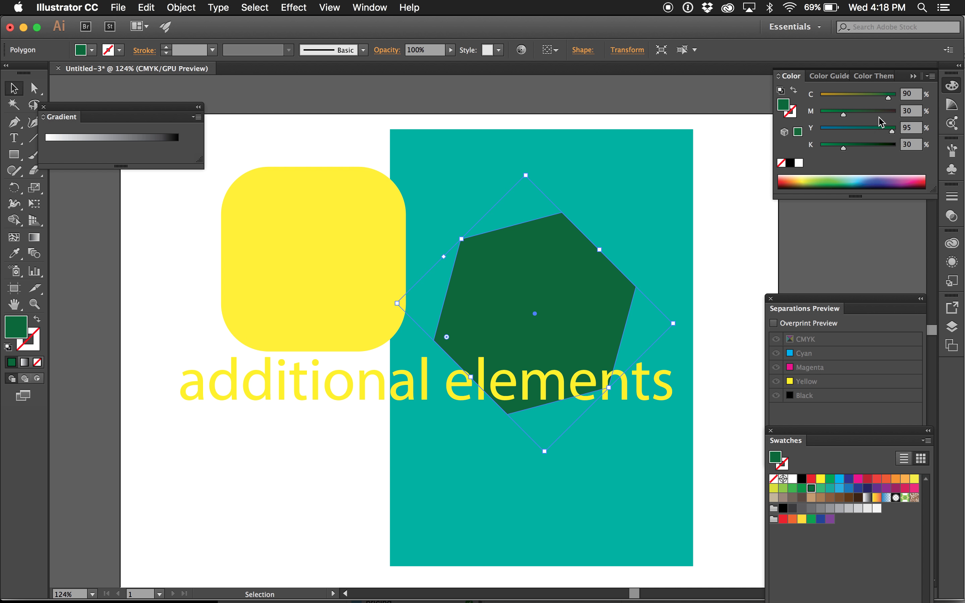
{"action": "left_click_drag", "start_coordinate": [844, 114], "coordinate": [802, 117]}
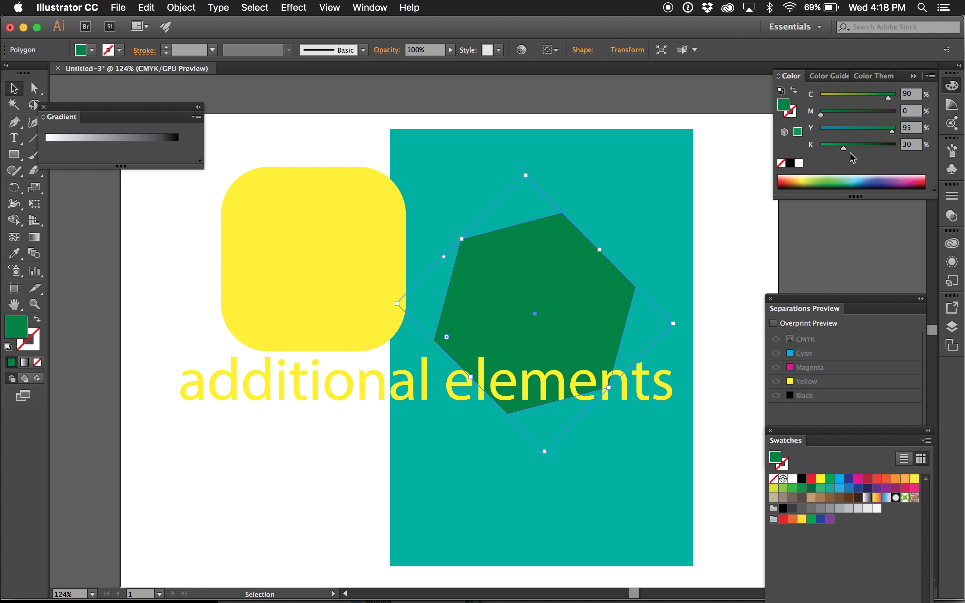
{"action": "left_click_drag", "start_coordinate": [812, 149], "coordinate": [808, 149]}
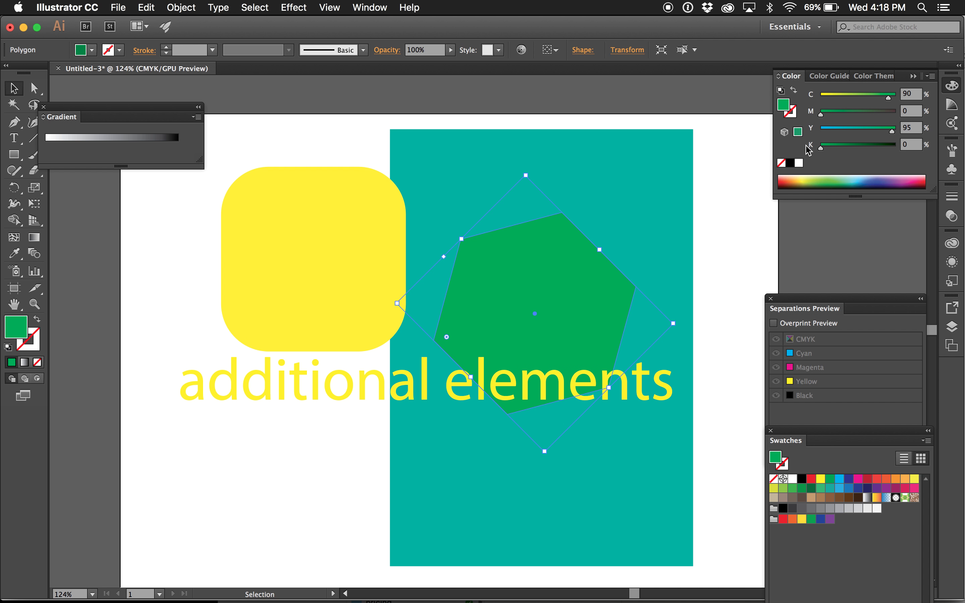
{"action": "left_click", "coordinate": [743, 172]}
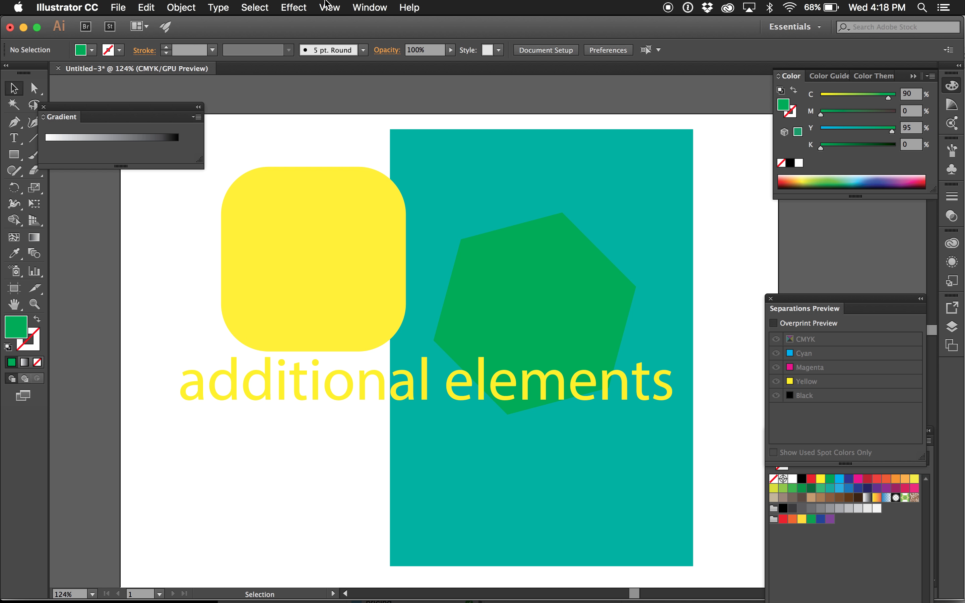
Turn on Overprint Preview and show the artwork at 100% zoom.
{"action": "key", "text": "alt+shift+super+y"}
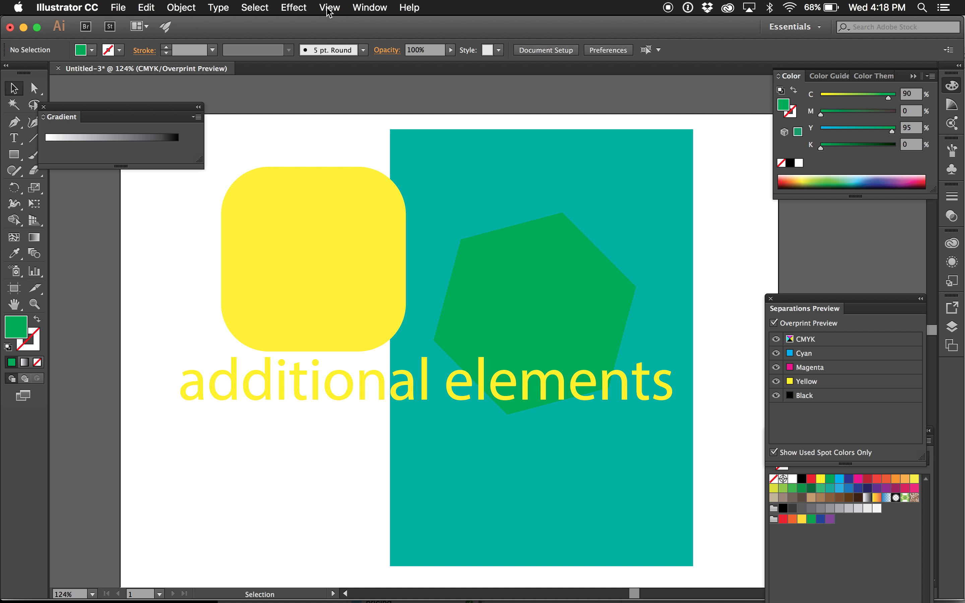
{"action": "left_click", "coordinate": [328, 8]}
{"action": "left_click", "coordinate": [328, 8]}
{"action": "left_click", "coordinate": [329, 8]}
{"action": "left_click", "coordinate": [330, 8]}
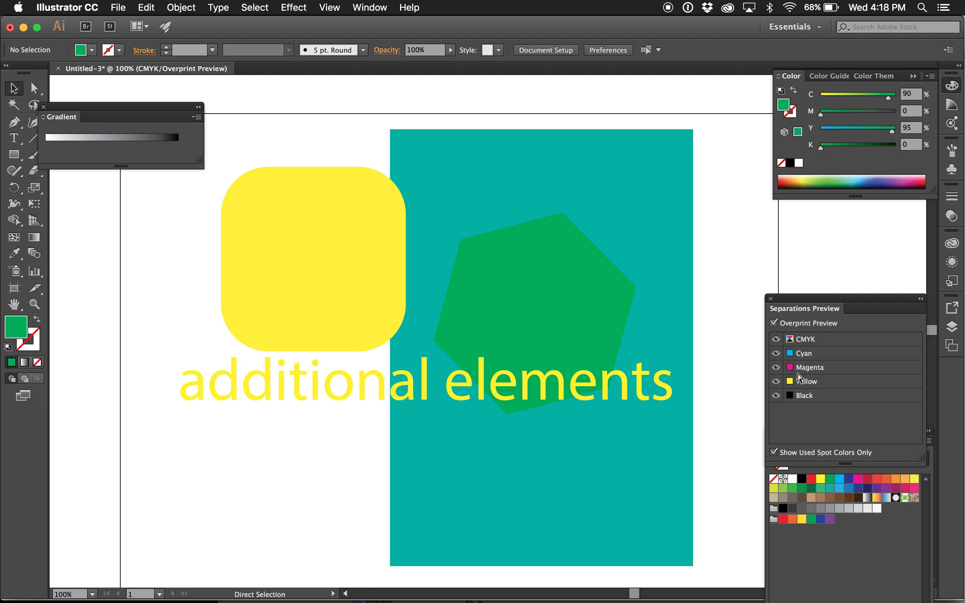
{"action": "key", "text": "super+1"}
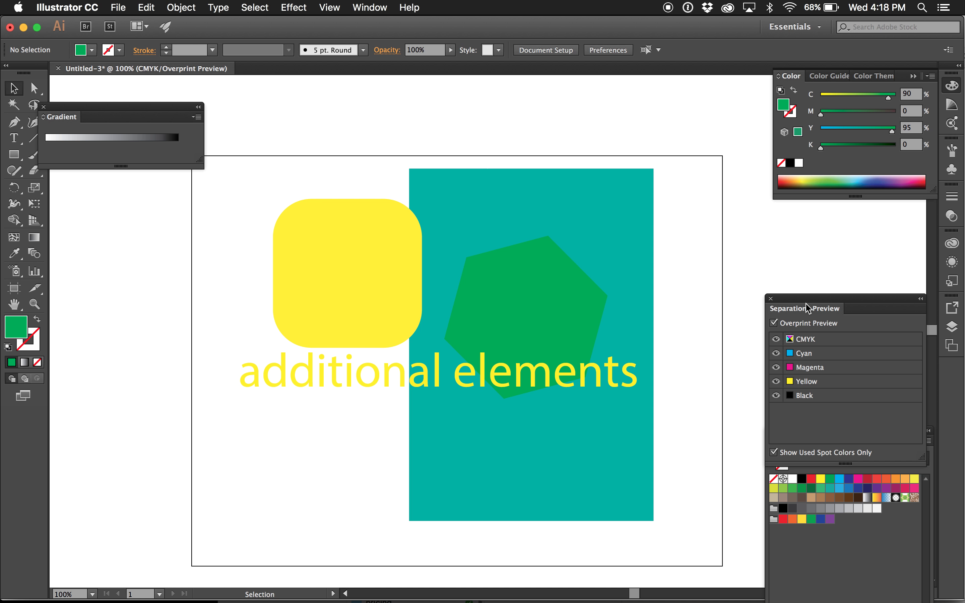
Hide the magenta and black plates, compare the cyan and yellow plates separately and together, and show all CMYK plates again.
{"action": "left_click", "coordinate": [776, 367]}
{"action": "left_click", "coordinate": [776, 395]}
{"action": "left_click", "coordinate": [776, 354]}
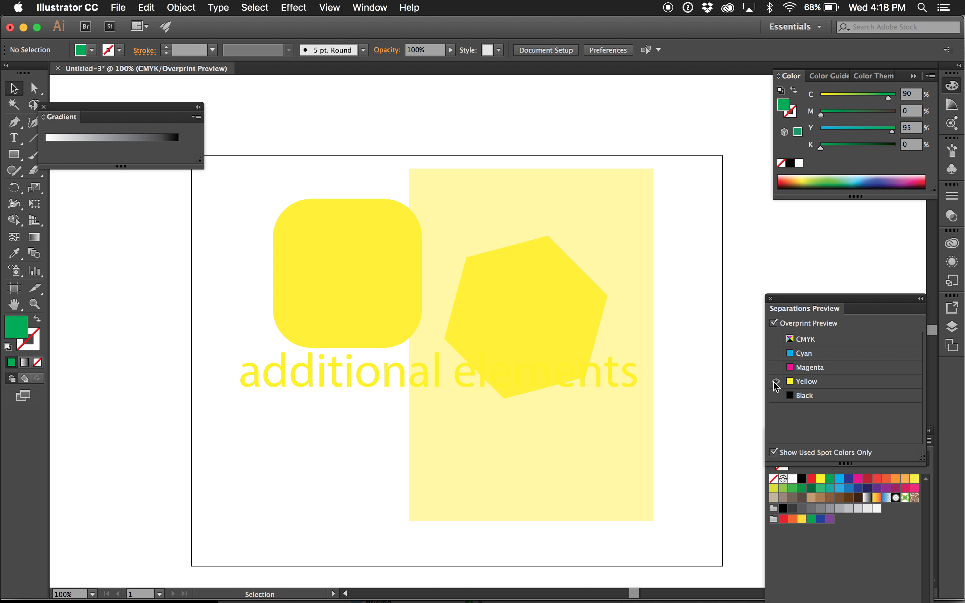
{"action": "left_click", "coordinate": [776, 354]}
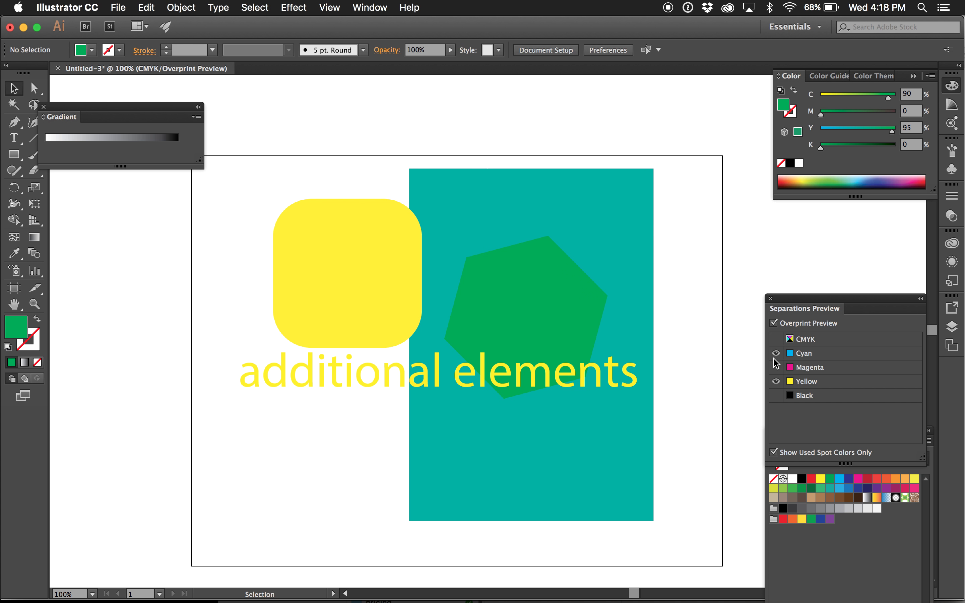
{"action": "left_click", "coordinate": [776, 382]}
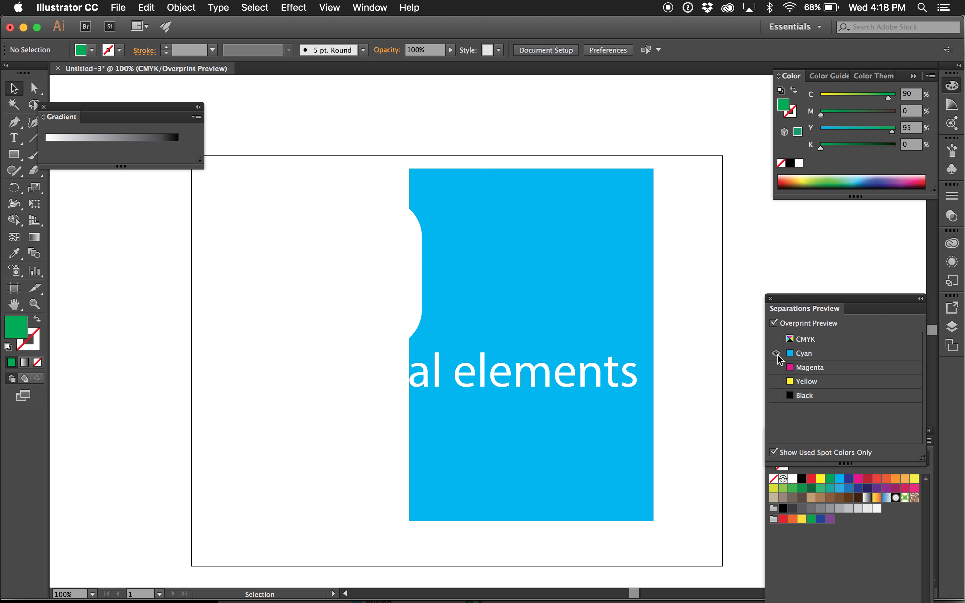
{"action": "left_click", "coordinate": [777, 380]}
{"action": "left_click", "coordinate": [776, 354]}
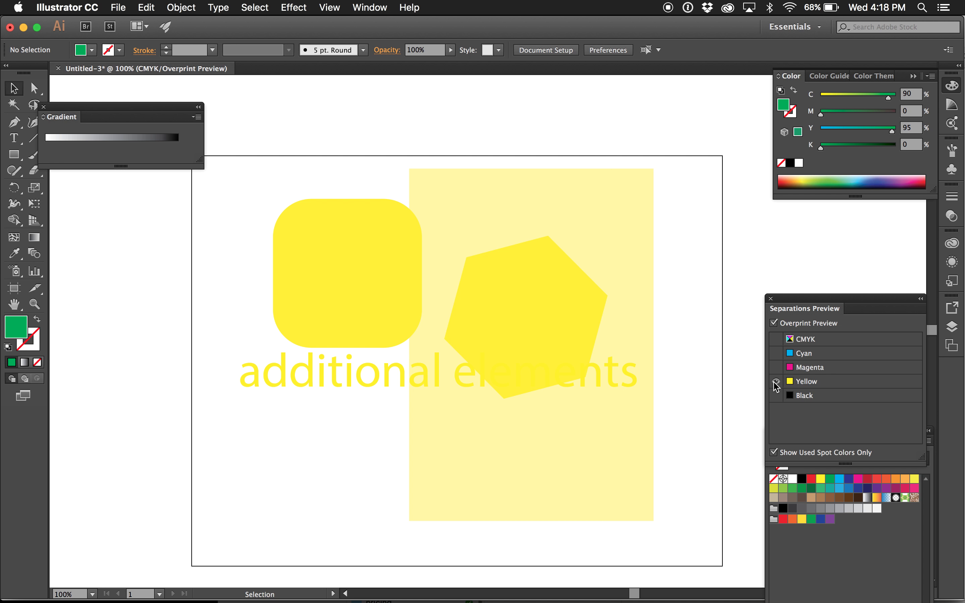
{"action": "left_click", "coordinate": [776, 339]}
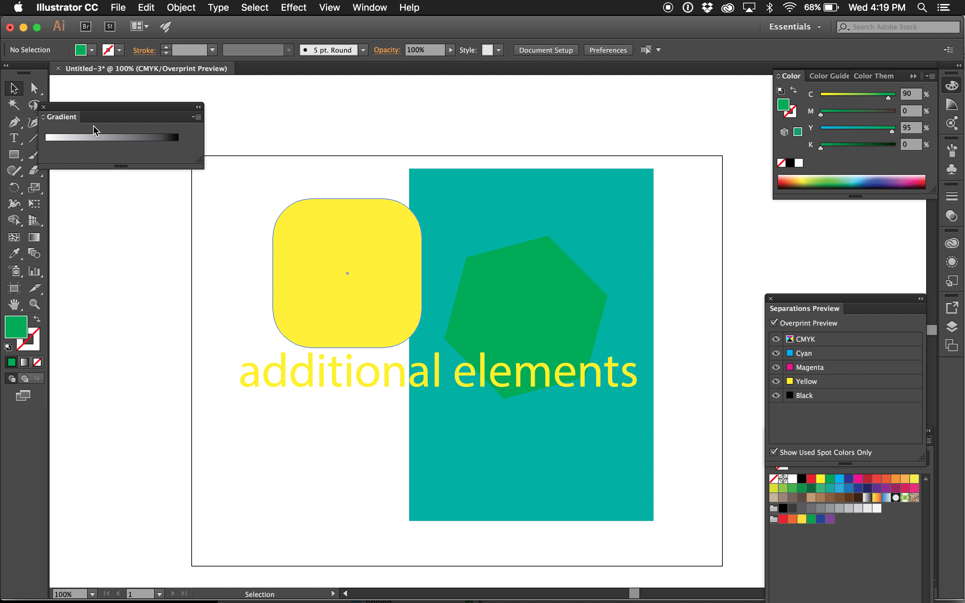
Paint a freehand looping curve with the Paintbrush from below the text across the hexagon to the yellow square's far side.
{"action": "left_click", "coordinate": [32, 160]}
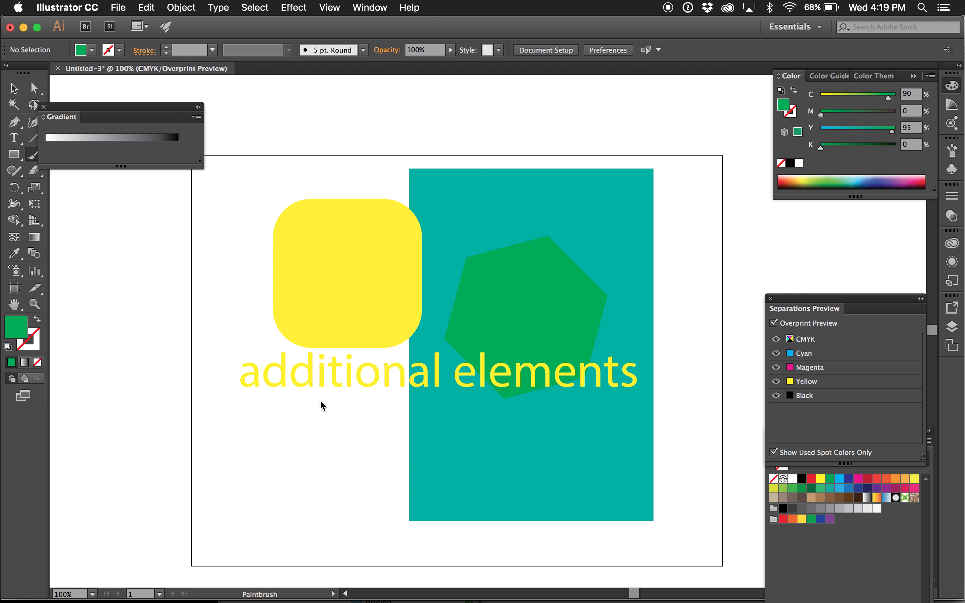
{"action": "mouse_move", "coordinate": [322, 441]}
{"action": "left_mouse_down"}
{"action": "mouse_move", "coordinate": [377, 465]}
{"action": "mouse_move", "coordinate": [487, 397]}
{"action": "left_mouse_up"}
{"action": "left_click_drag", "start_coordinate": [454, 318], "coordinate": [263, 299]}
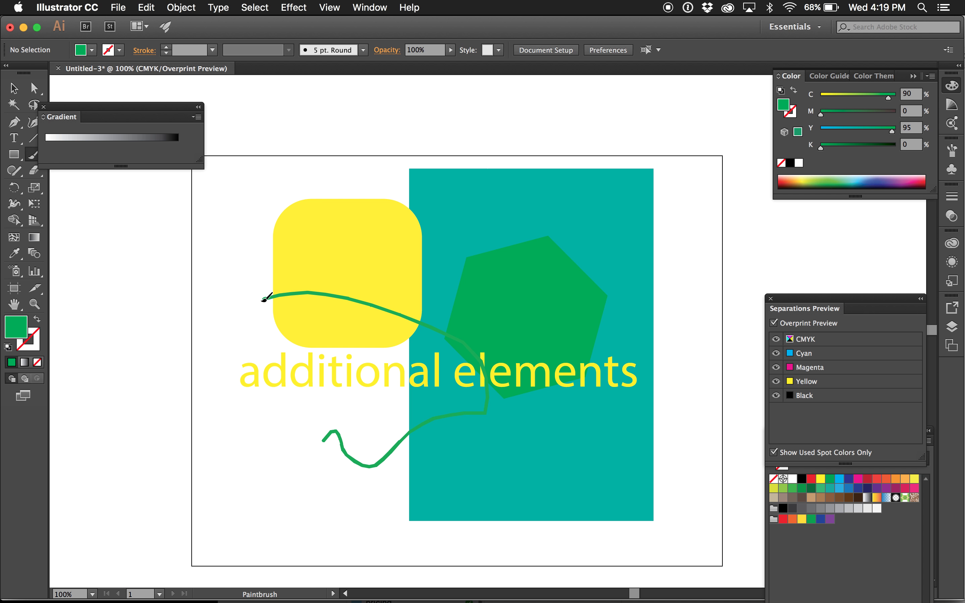
Recolor the painted curve's stroke brown (C 40, M 65, Y 90, K 35) and shift the curve slightly down and to the left.
{"action": "left_click", "coordinate": [791, 115]}
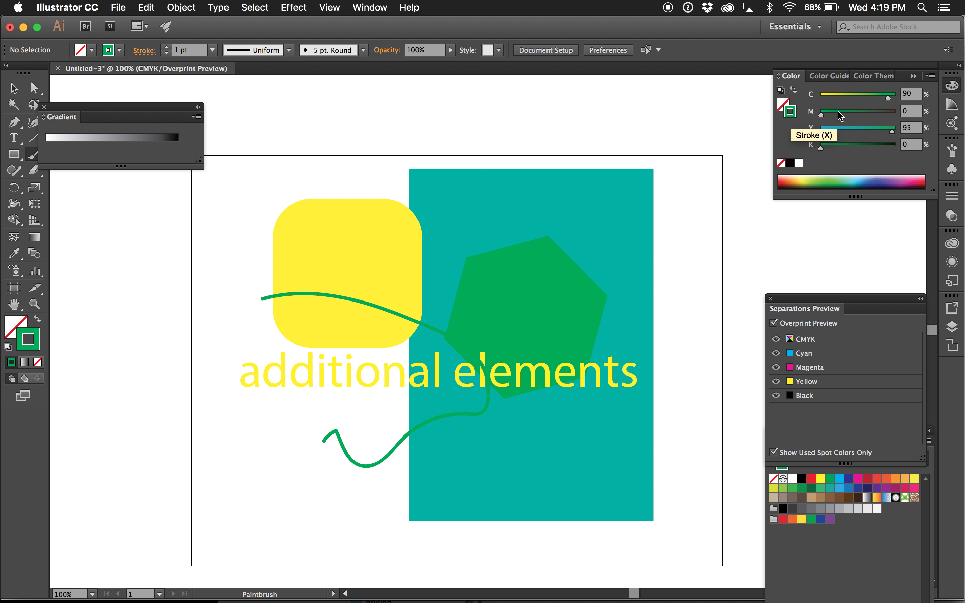
{"action": "left_click", "coordinate": [839, 498]}
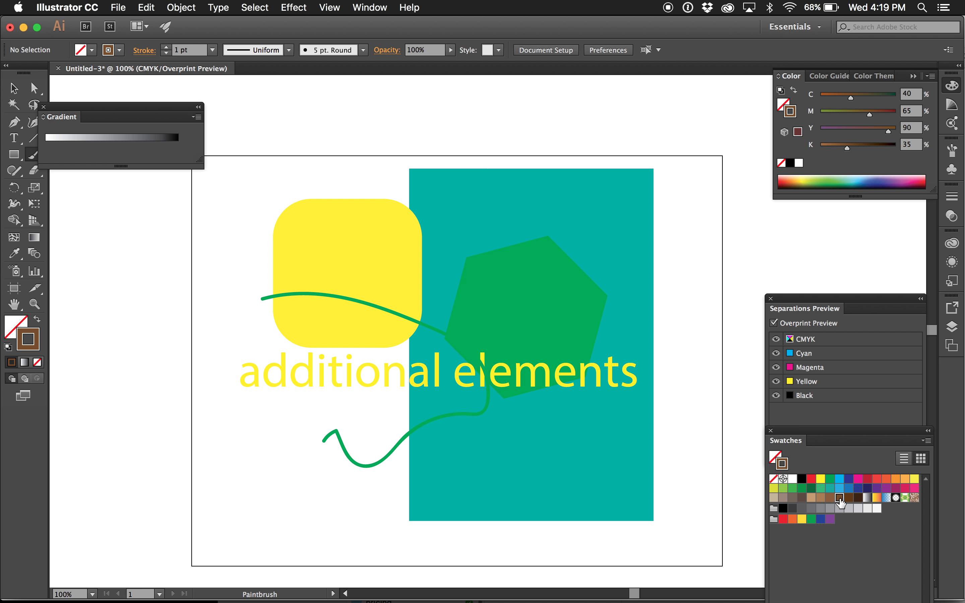
{"action": "left_click", "coordinate": [15, 90]}
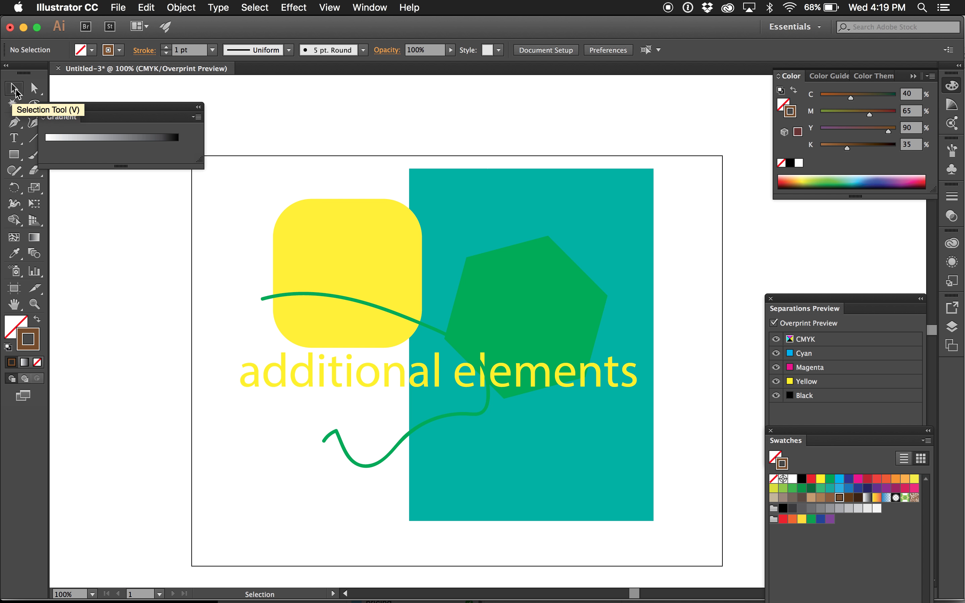
{"action": "left_click", "coordinate": [401, 438]}
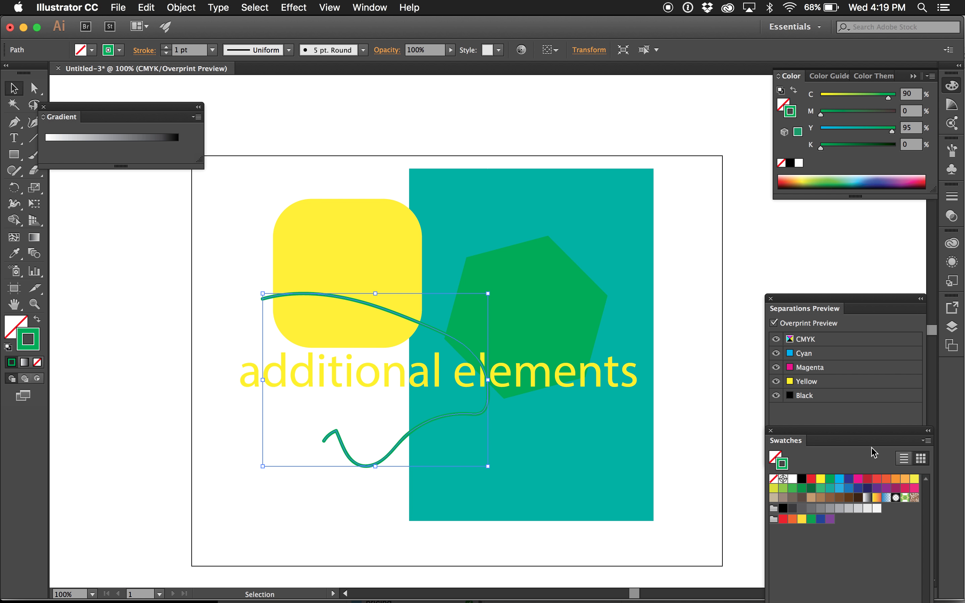
{"action": "left_click", "coordinate": [839, 499]}
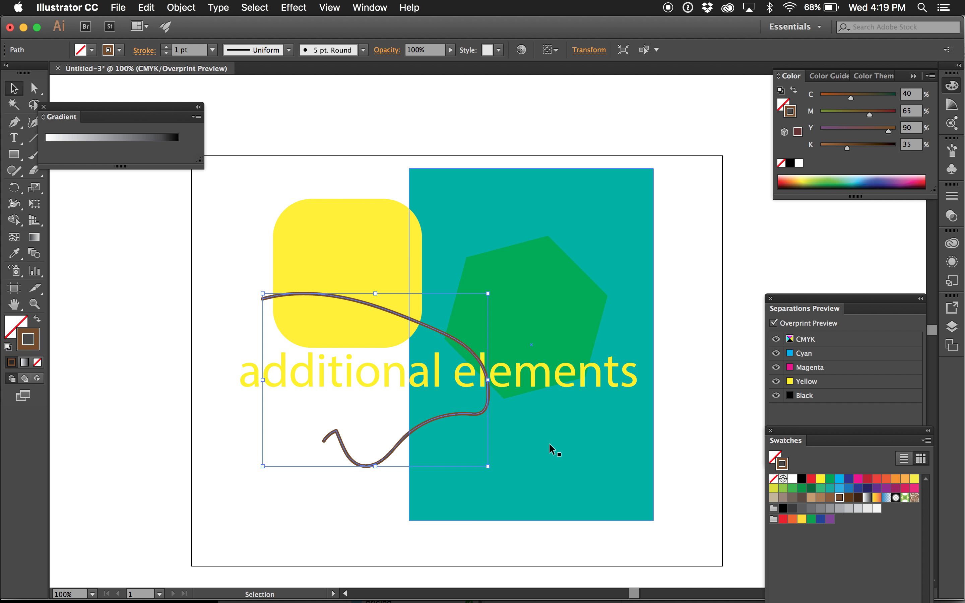
{"action": "left_click", "coordinate": [747, 421]}
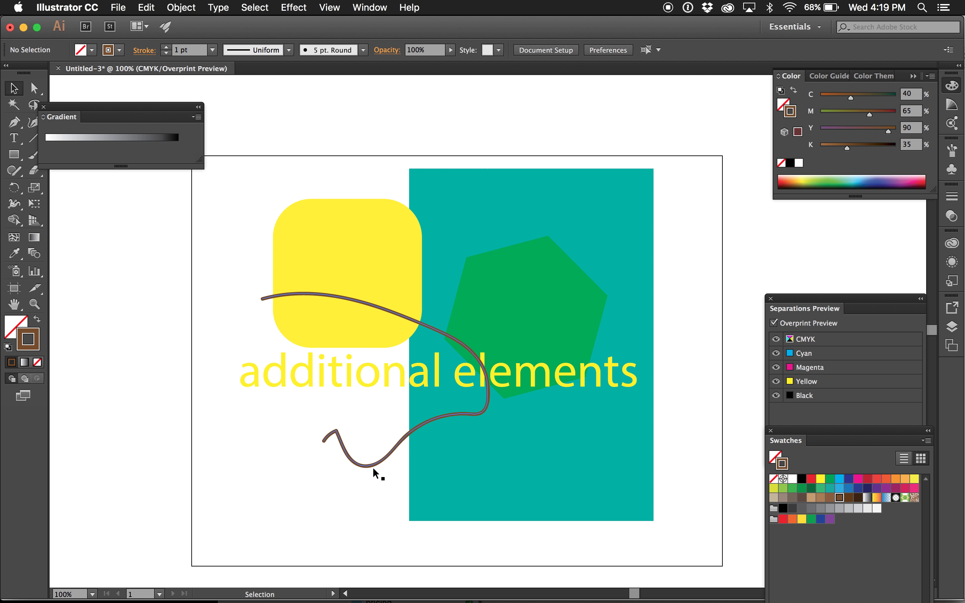
{"action": "left_click_drag", "start_coordinate": [374, 463], "coordinate": [342, 495]}
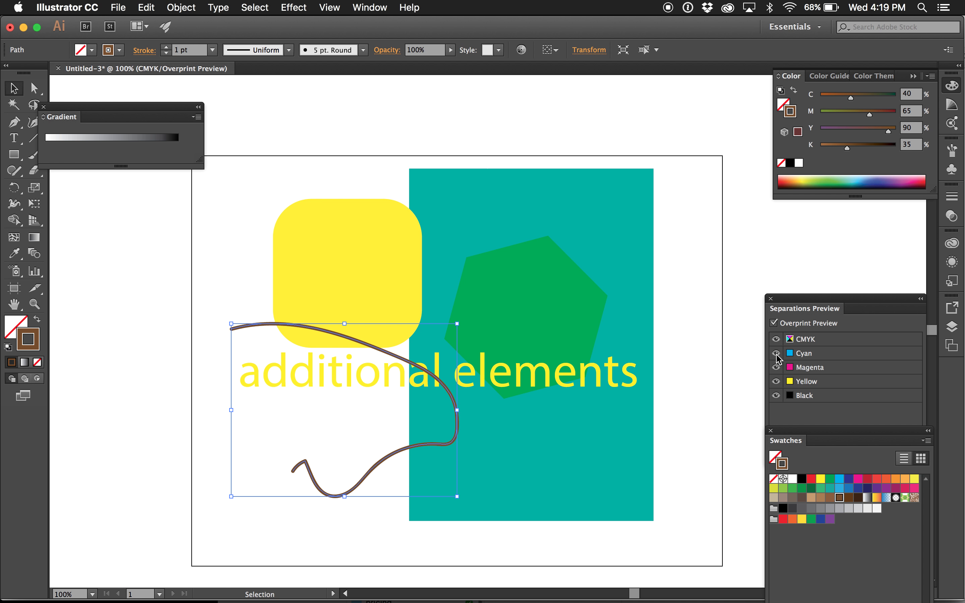
Hide the yellow and cyan plates to examine which artwork still uses magenta or black ink.
{"action": "left_click", "coordinate": [776, 381]}
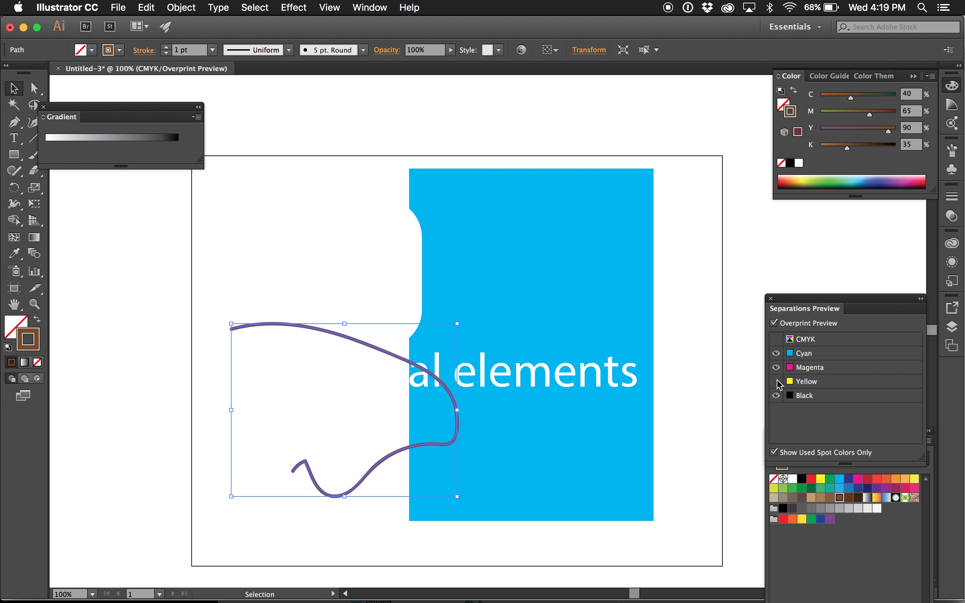
{"action": "left_click", "coordinate": [776, 355]}
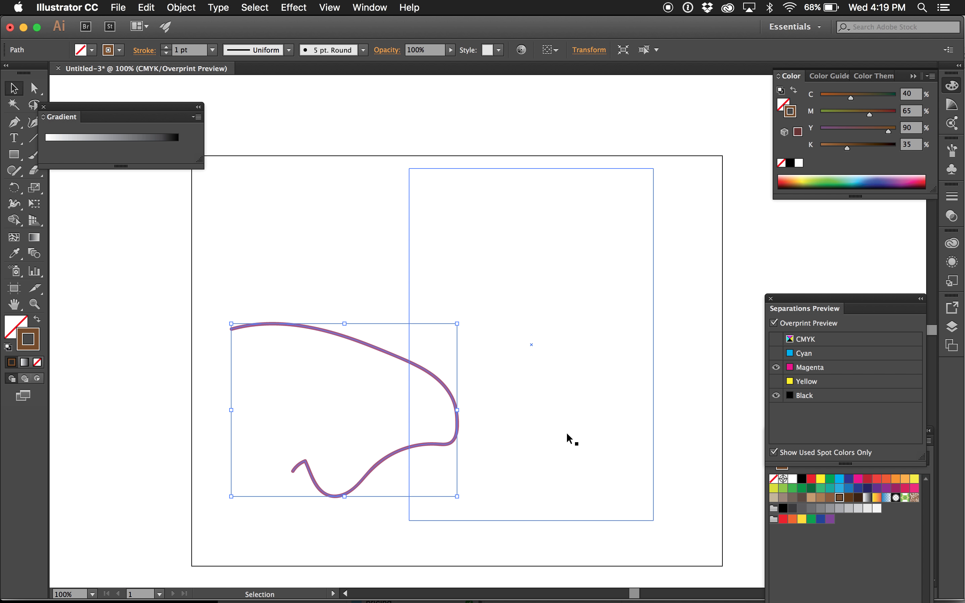
{"action": "left_click", "coordinate": [554, 534]}
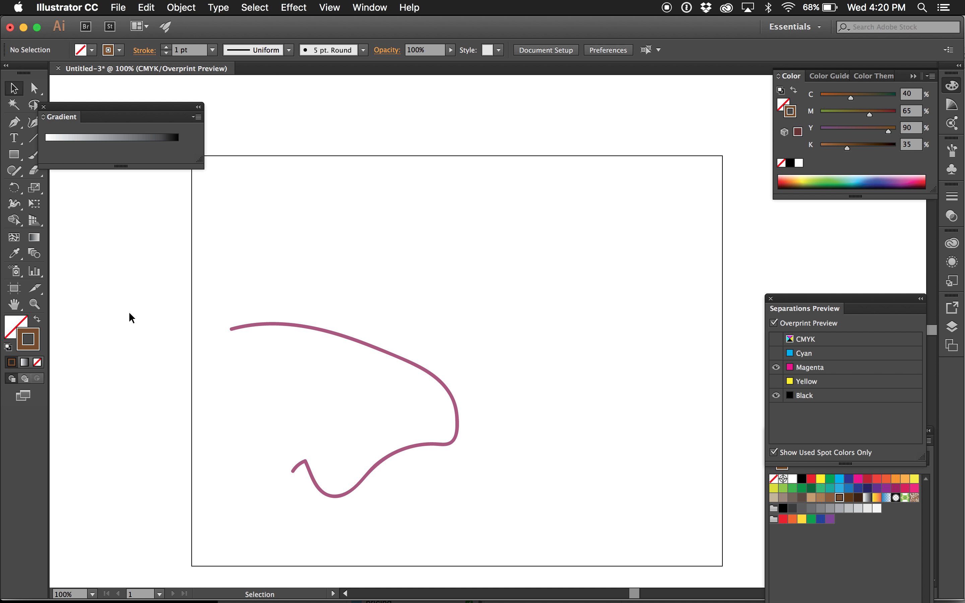
Set magenta and black to 0% in the painted curve's stroke color.
{"action": "left_click", "coordinate": [281, 325]}
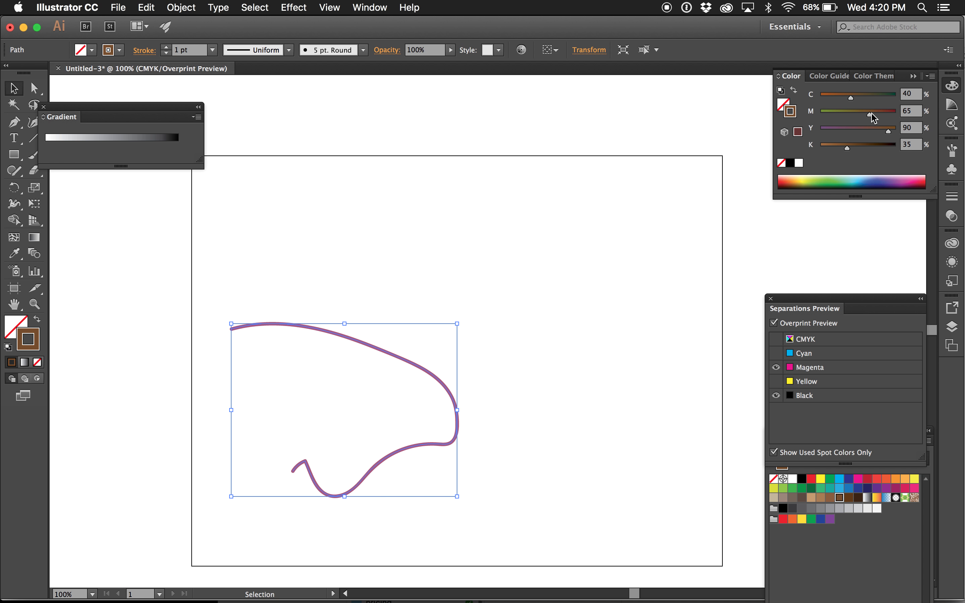
{"action": "left_click_drag", "start_coordinate": [871, 114], "coordinate": [815, 114]}
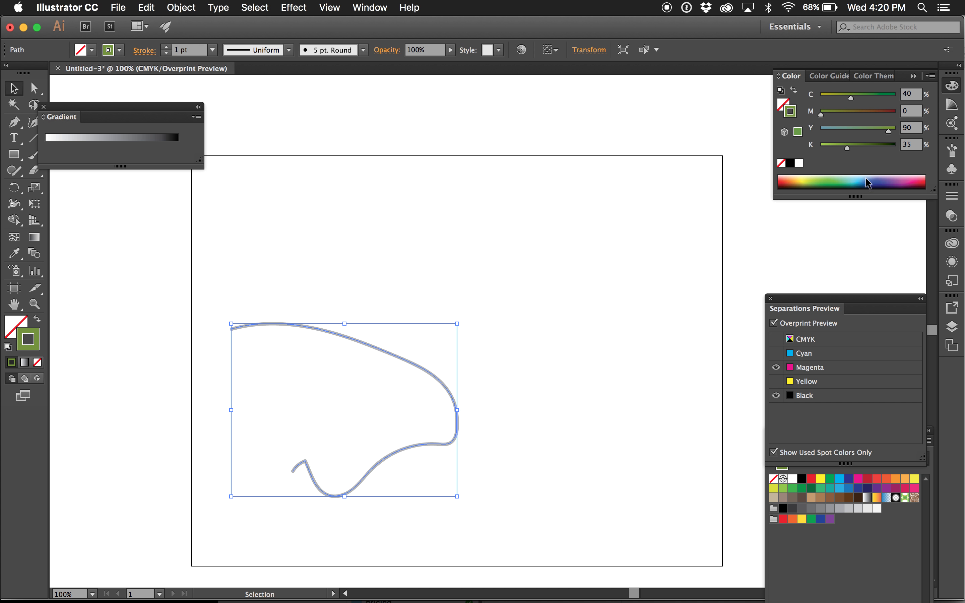
{"action": "left_click_drag", "start_coordinate": [848, 148], "coordinate": [818, 149]}
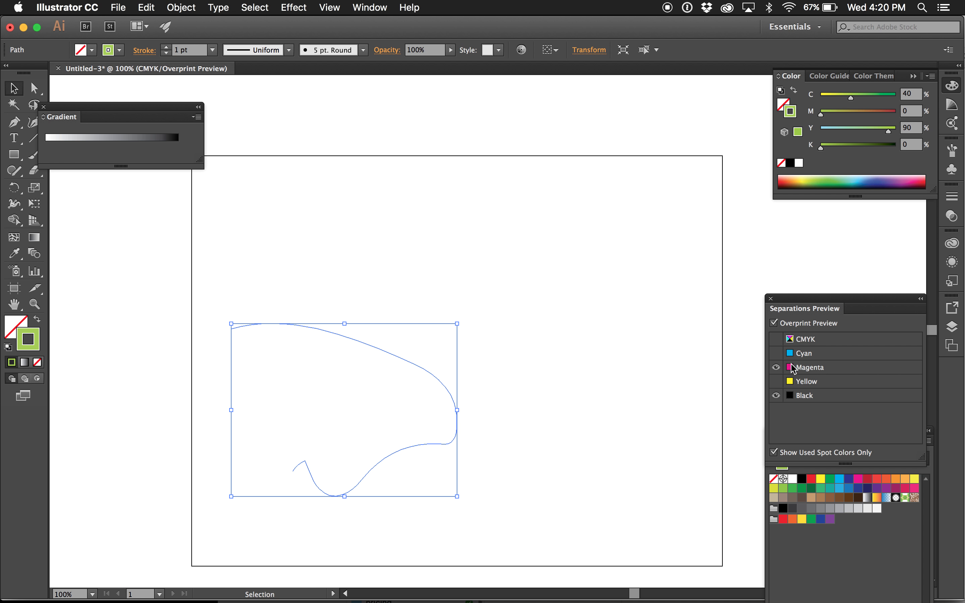
{"action": "left_click", "coordinate": [747, 402]}
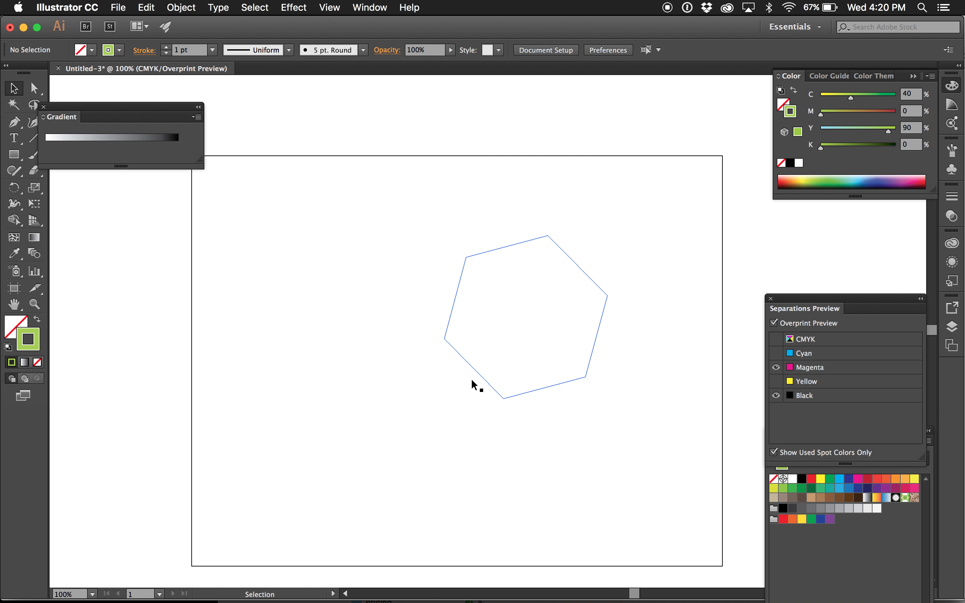
Preview the artwork with only the cyan and yellow plates showing, and select the painted curve.
{"action": "left_click", "coordinate": [776, 396]}
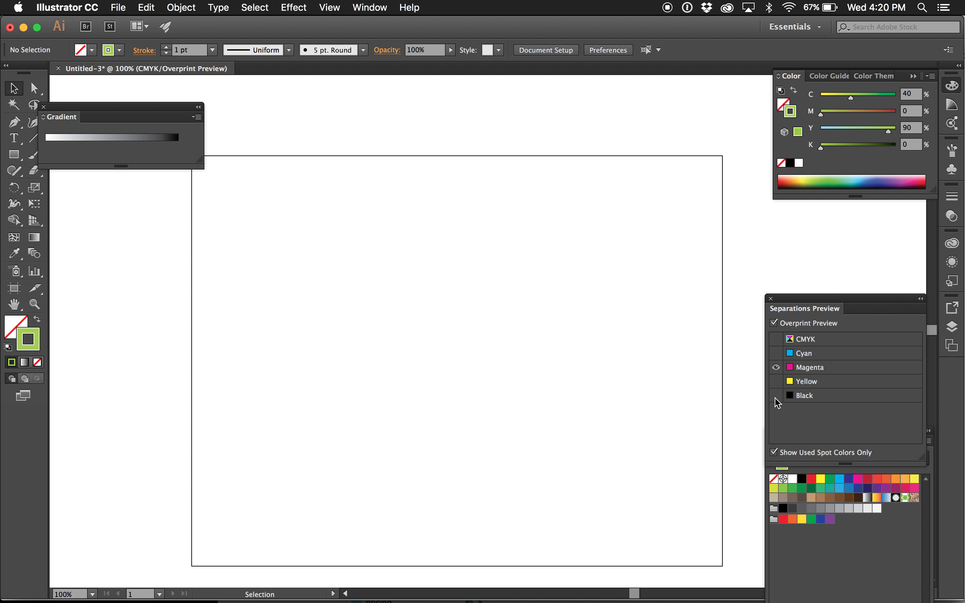
{"action": "left_click", "coordinate": [777, 353]}
{"action": "left_click", "coordinate": [775, 368]}
{"action": "left_click", "coordinate": [776, 381]}
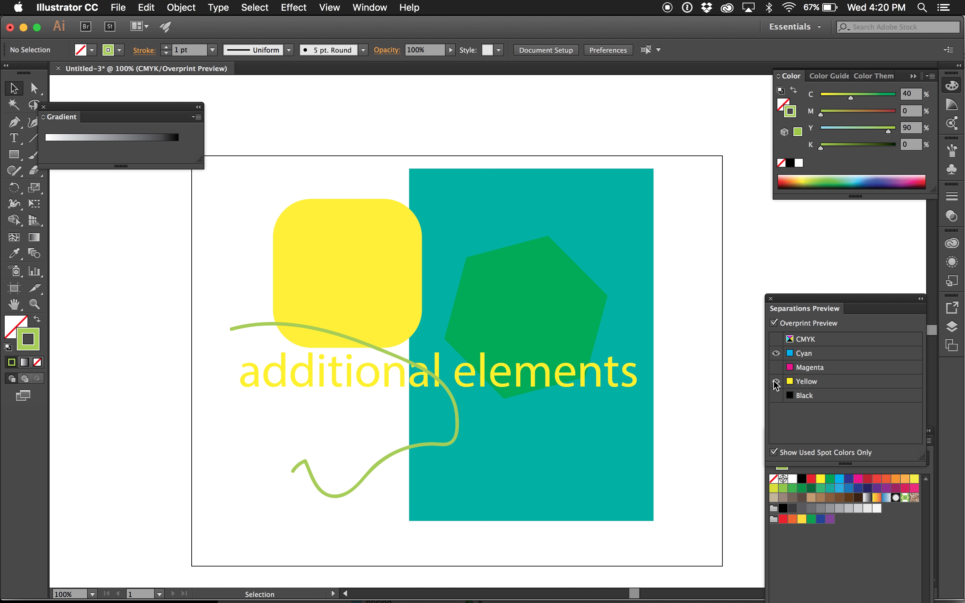
{"action": "left_click", "coordinate": [445, 439]}
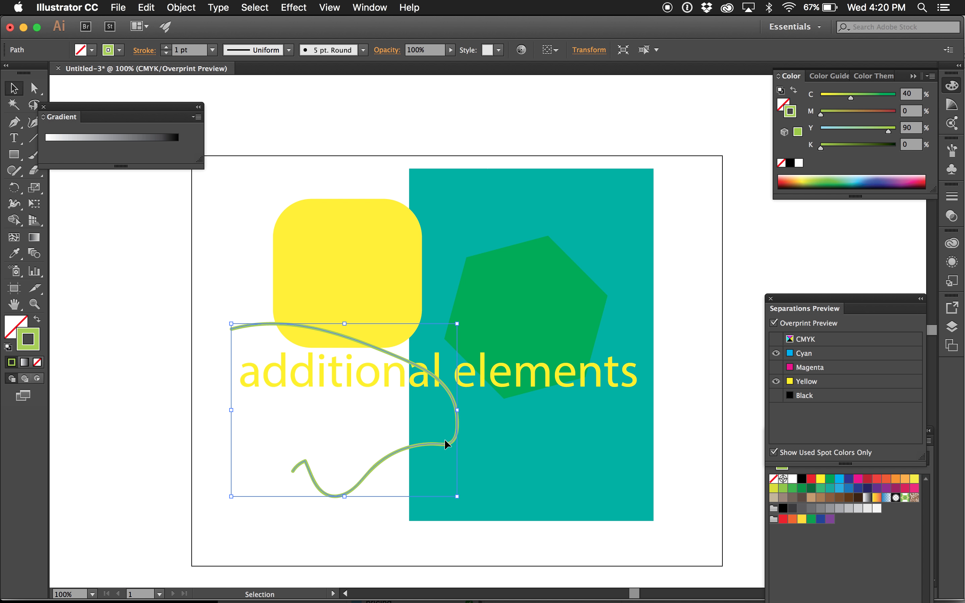